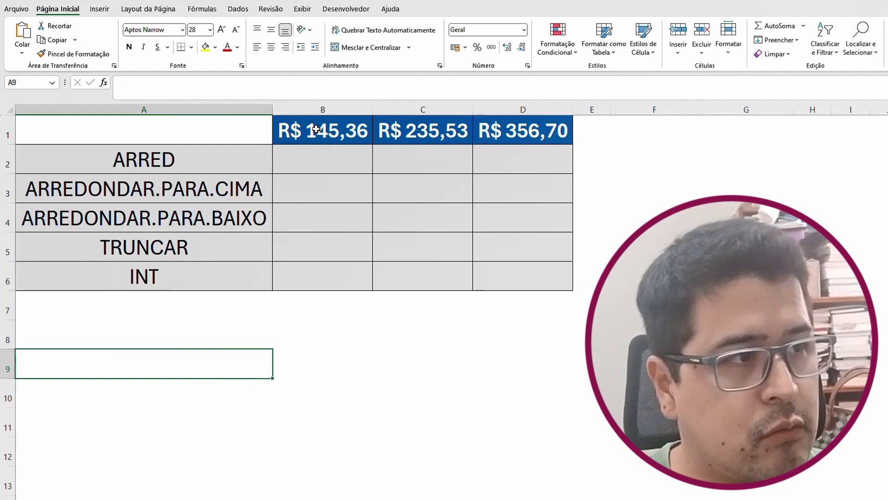
left_click_drag(316, 130, 496, 133)
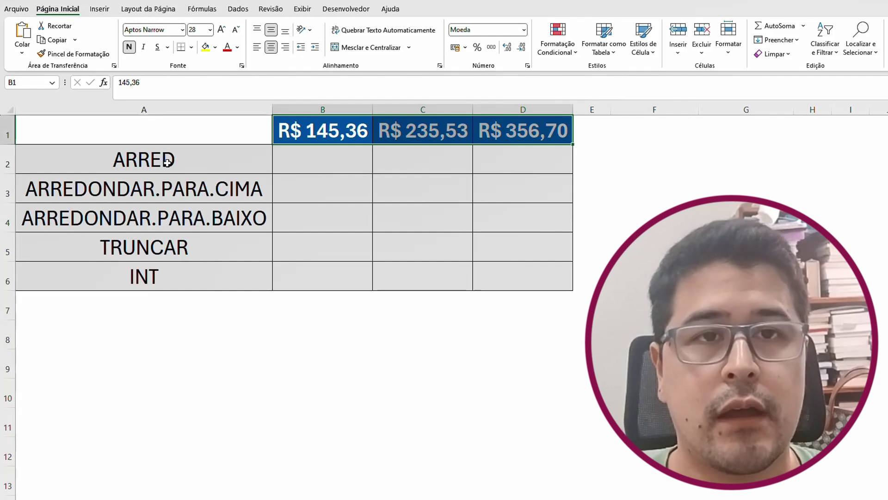
left_click(297, 161)
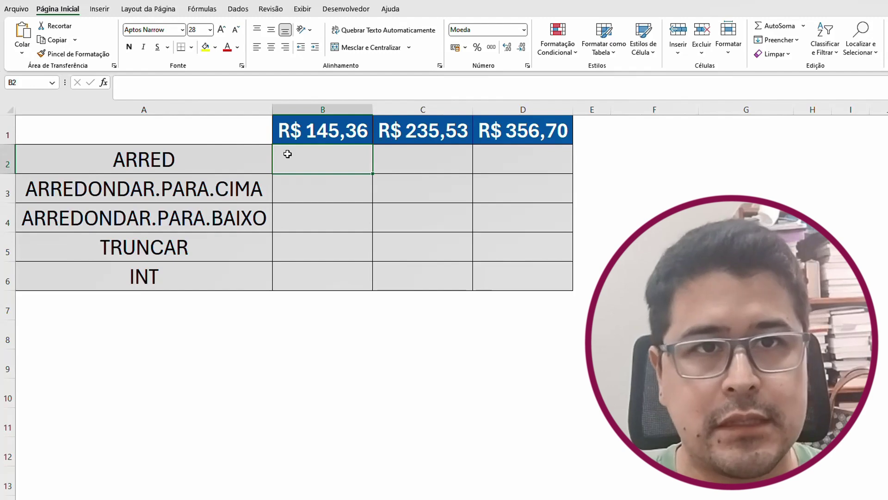
left_click(319, 185)
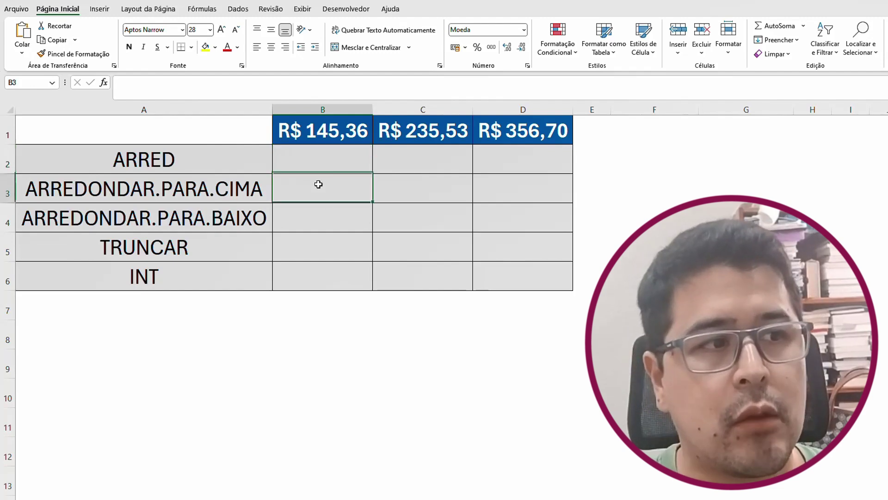
- Enter the formula =ARRED(B1;1) in cell B2 to round the first price to one decimal place
left_click(316, 156)
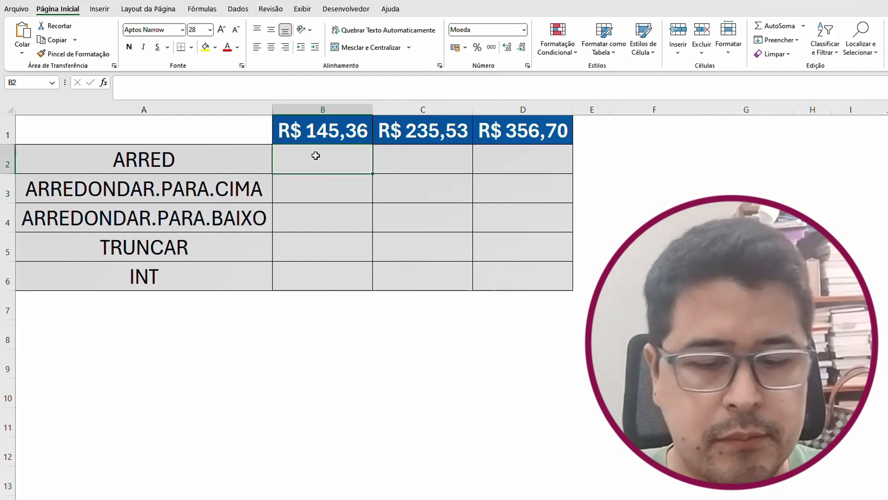
type("=arr")
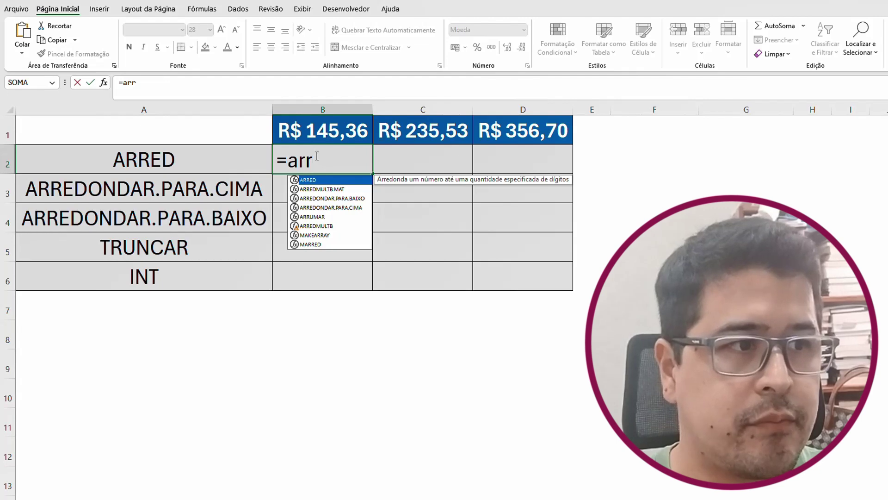
key("Tab")
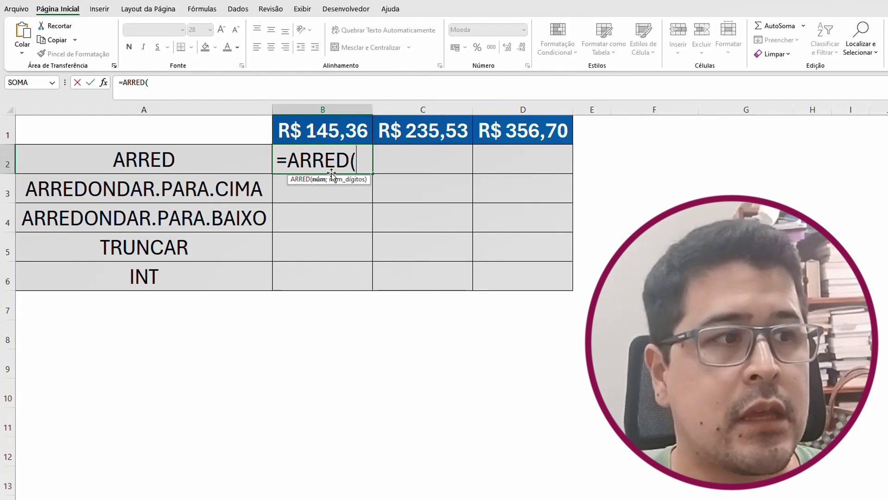
left_click(335, 132)
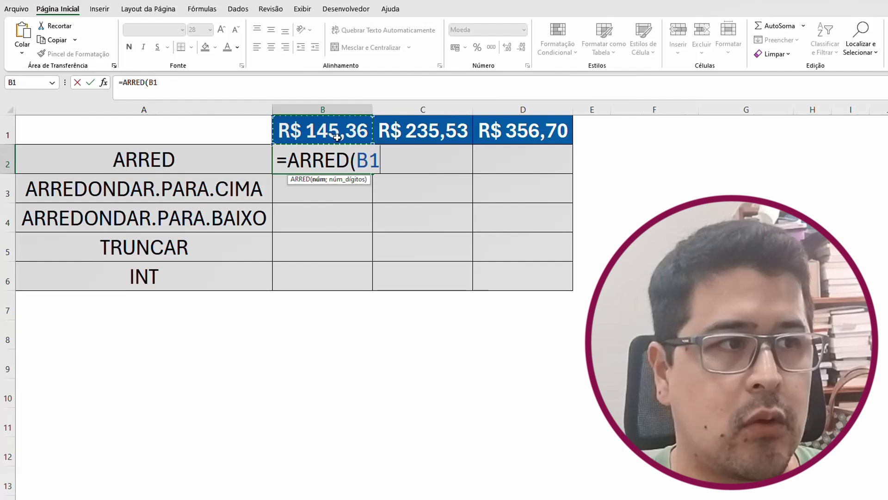
type(";")
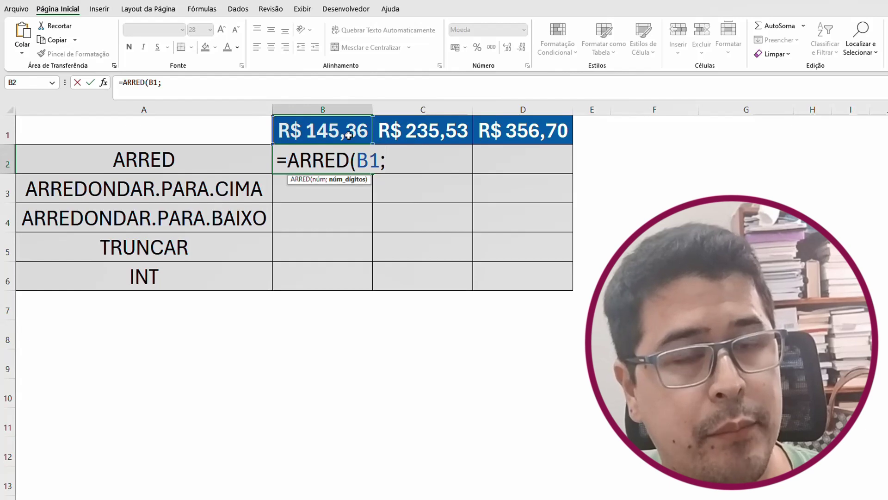
left_click(280, 94)
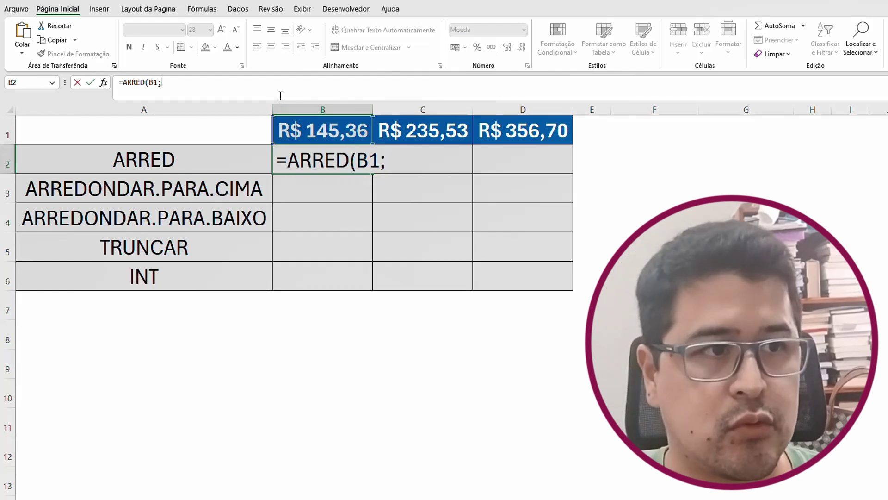
type("1")
key("ctrl+Return")
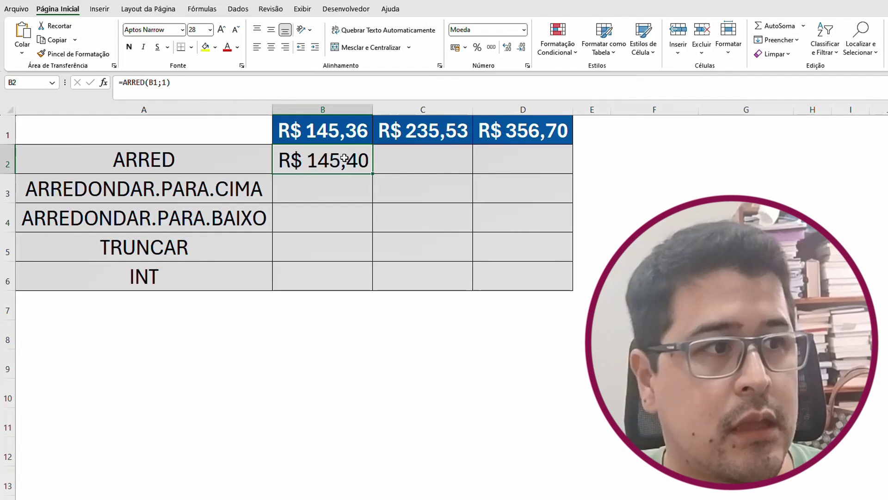
- Change the number of digits in the ARRED formula in cell B2 to 0
left_click(180, 85)
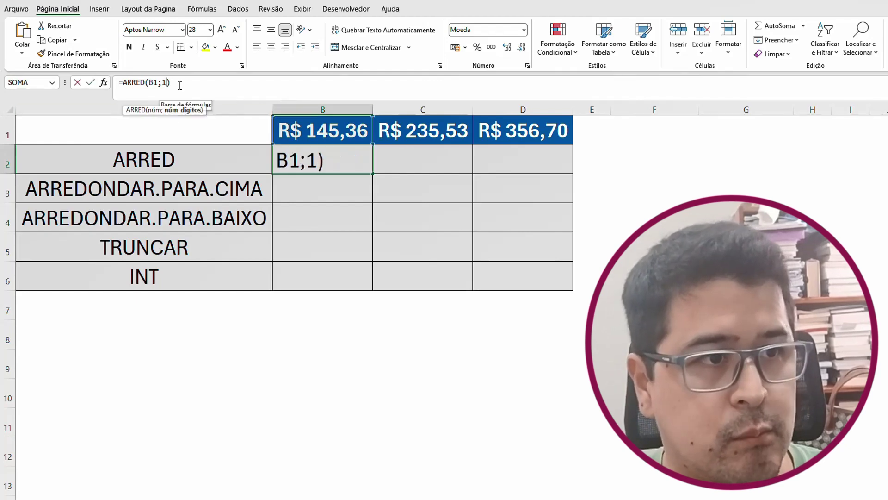
key("Left")
key("BackSpace")
type("0")
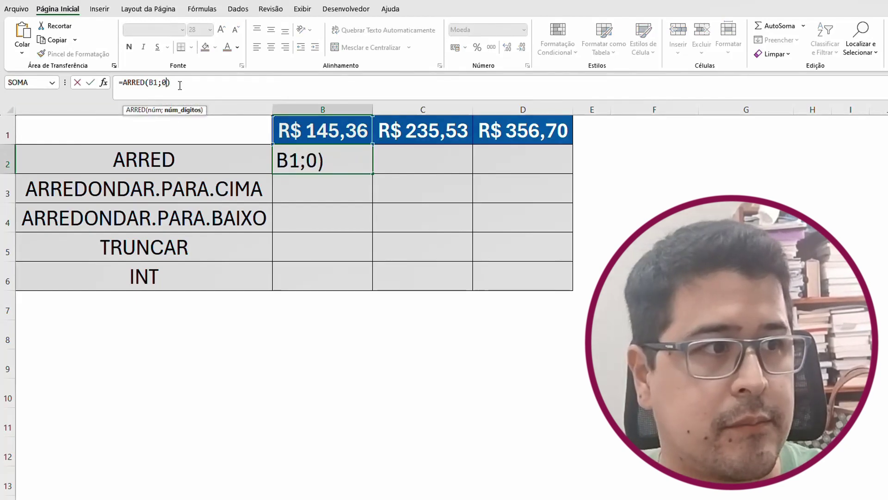
key("Return")
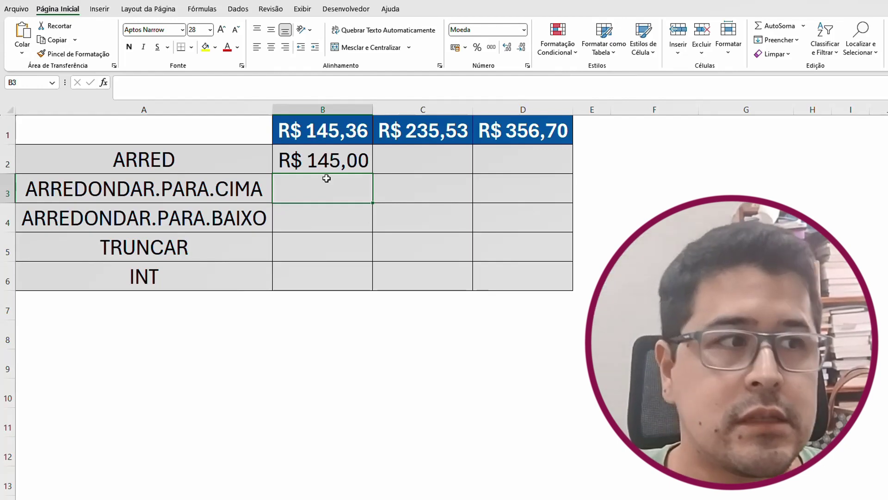
- Copy the ARRED formula from B2 to C2 and extend it to D2
left_click(448, 131)
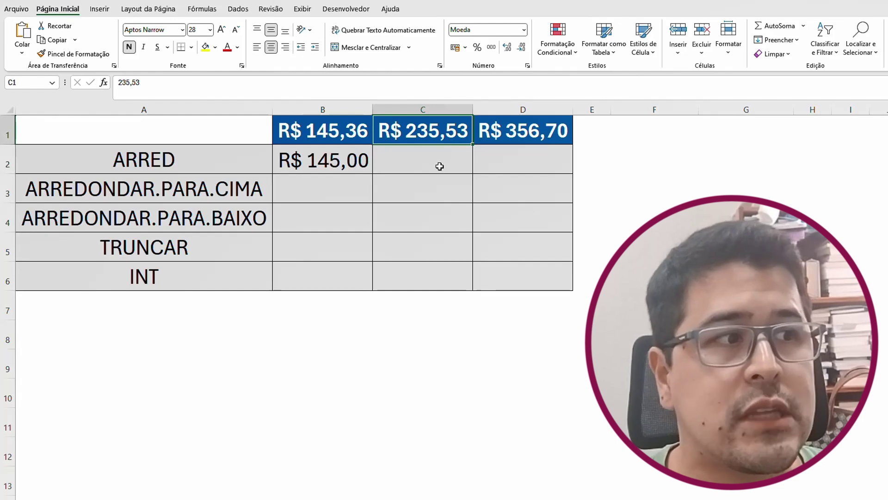
left_click(352, 160)
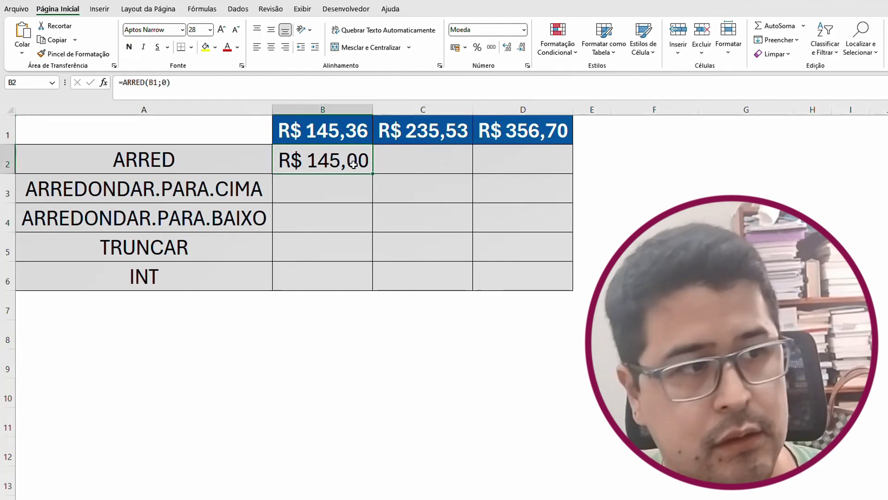
key("ctrl+c")
key("Right")
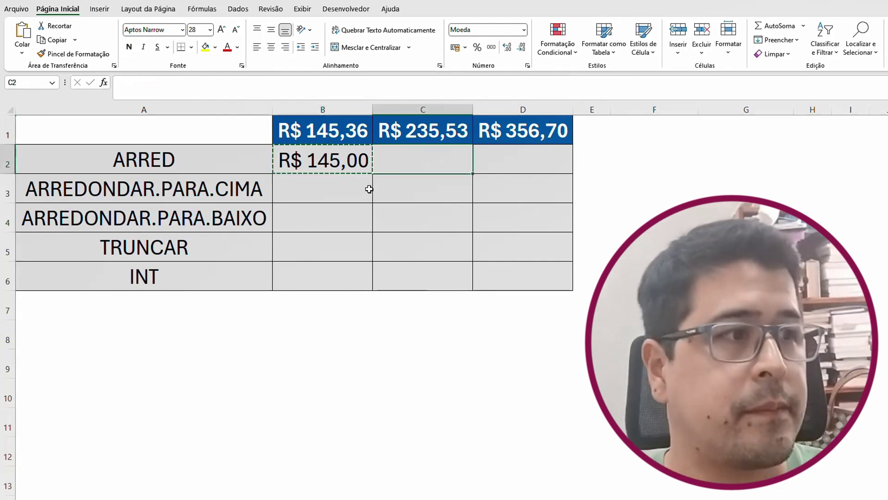
key("ctrl+v")
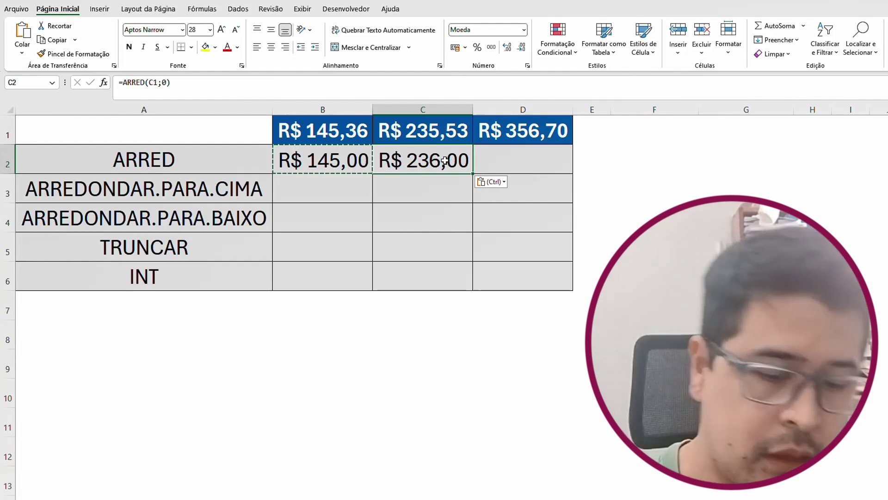
key("ctrl+c")
key("Escape")
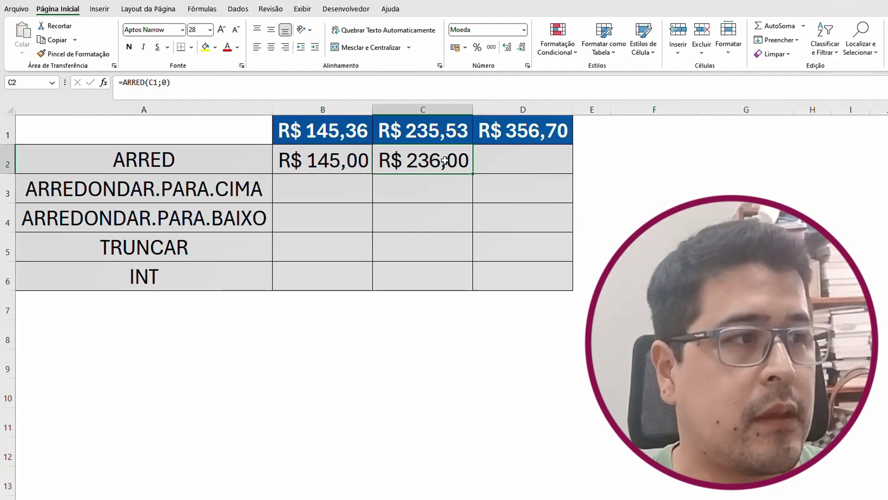
left_click_drag(473, 173, 532, 167)
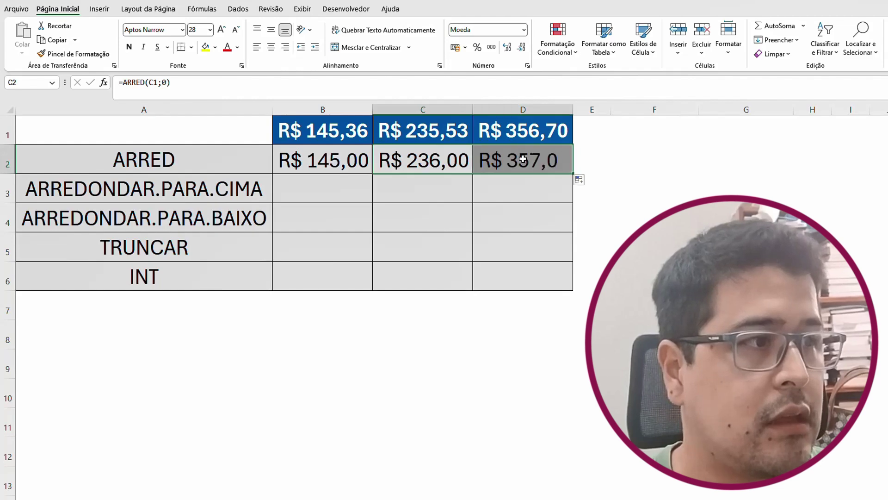
left_click(532, 157)
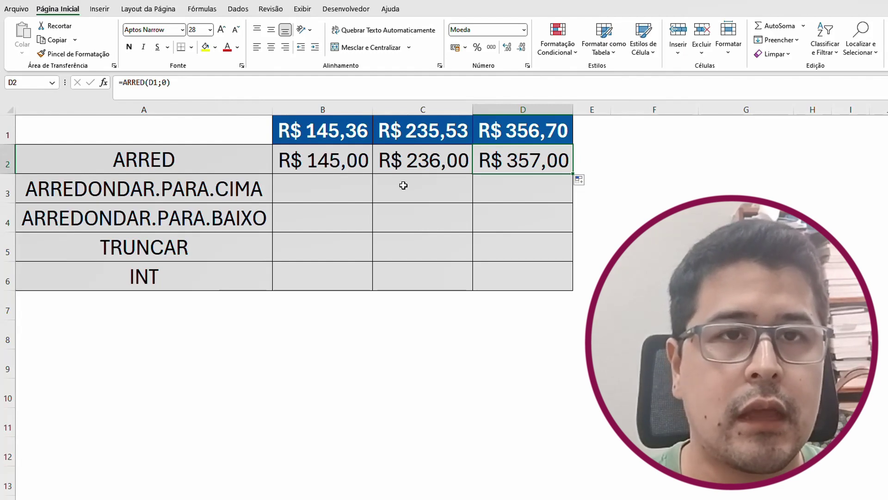
- Enter the formula =ARREDONDAR.PARA.CIMA(B1;1) in cell B3 to round the first price up to one decimal place
left_click(294, 195)
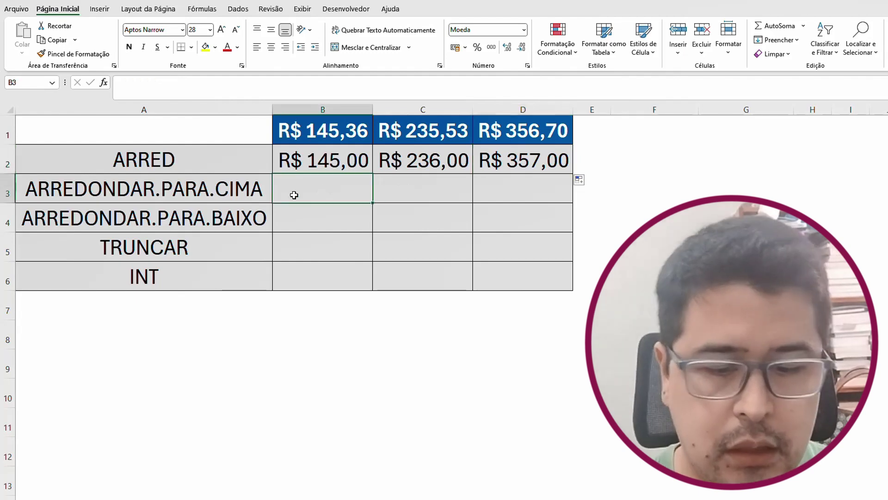
type("=arr")
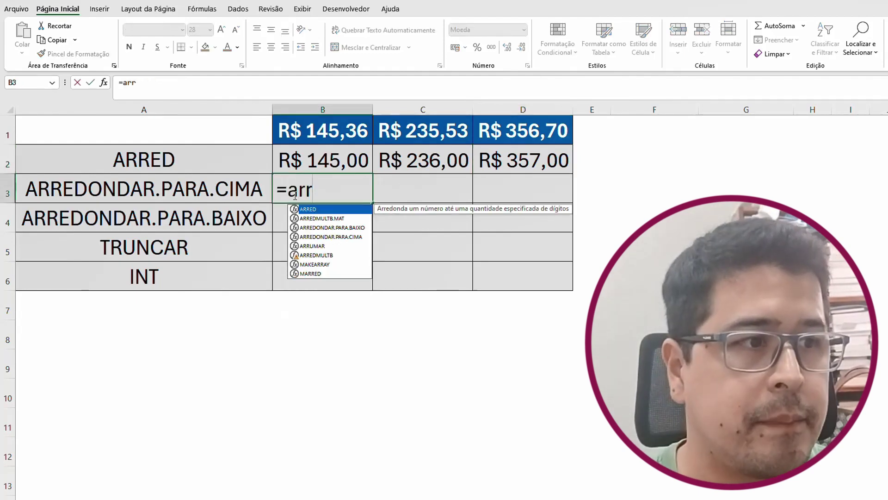
key("Down")
key("Down")
key("Down")
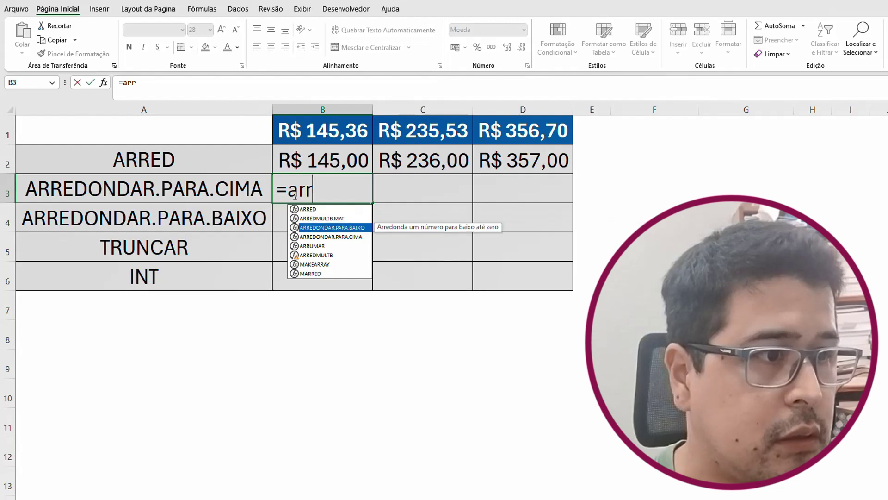
key("Tab")
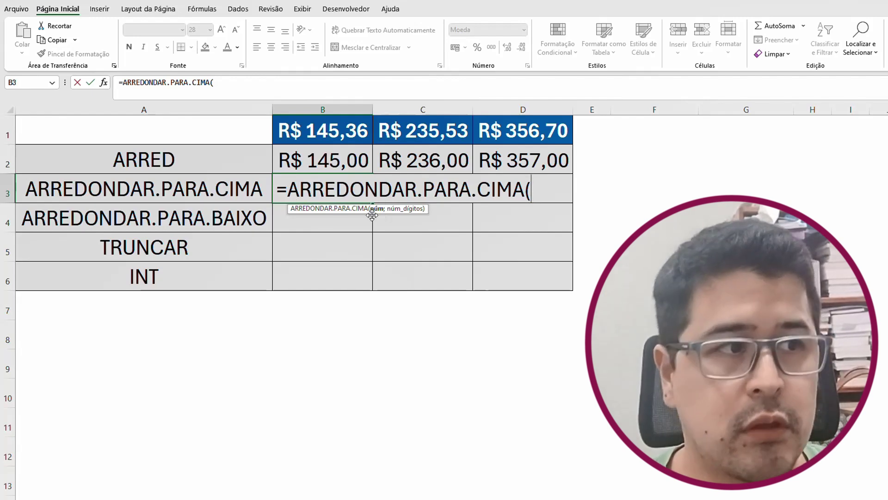
left_click(322, 132)
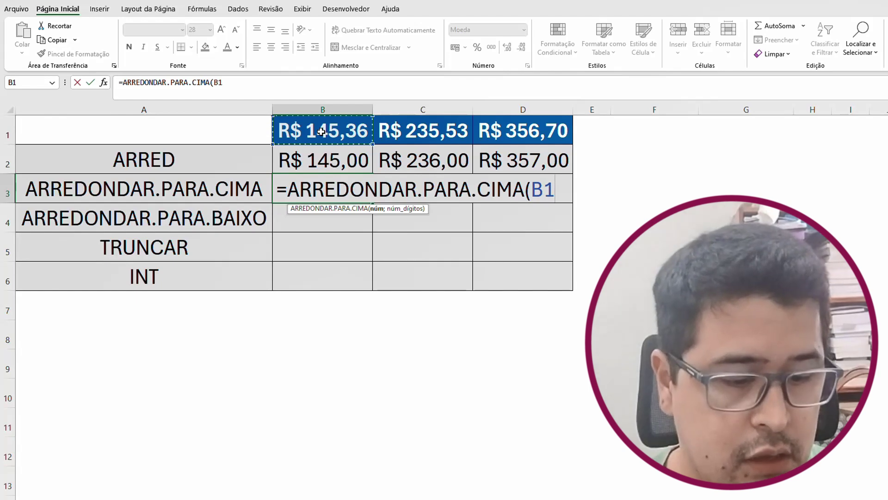
type(";")
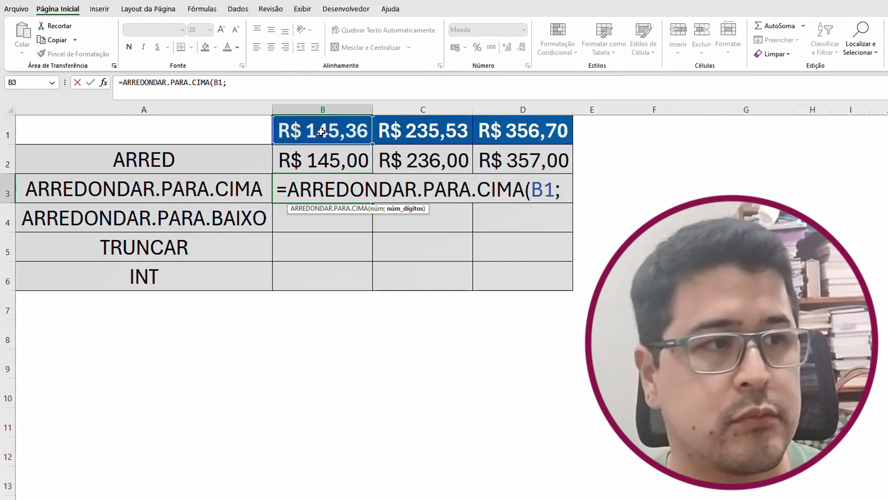
type("1")
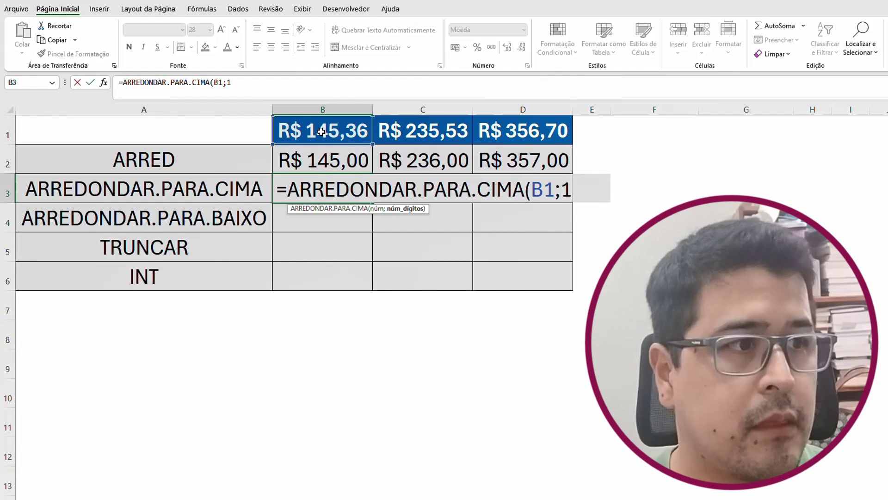
key("Return")
key("Up")
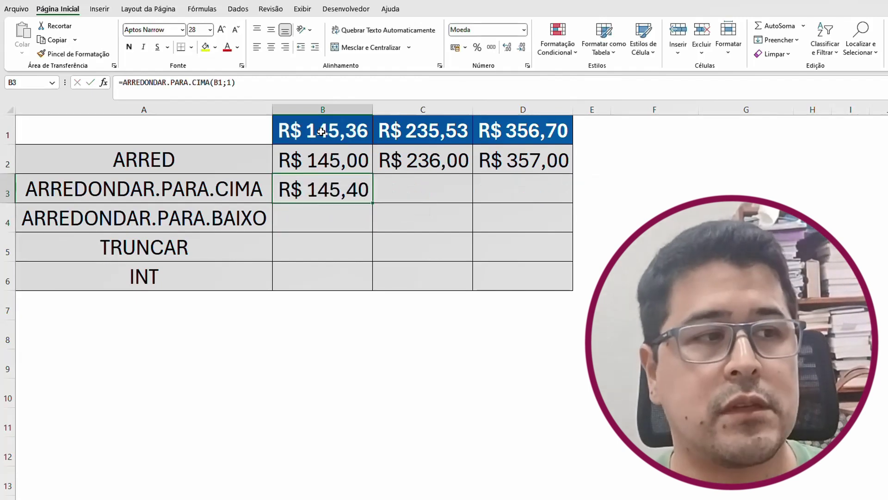
- Change the number of digits in the ARREDONDAR.PARA.CIMA formula in cell B3 to 0
left_click(231, 83)
key("BackSpace")
type("0")
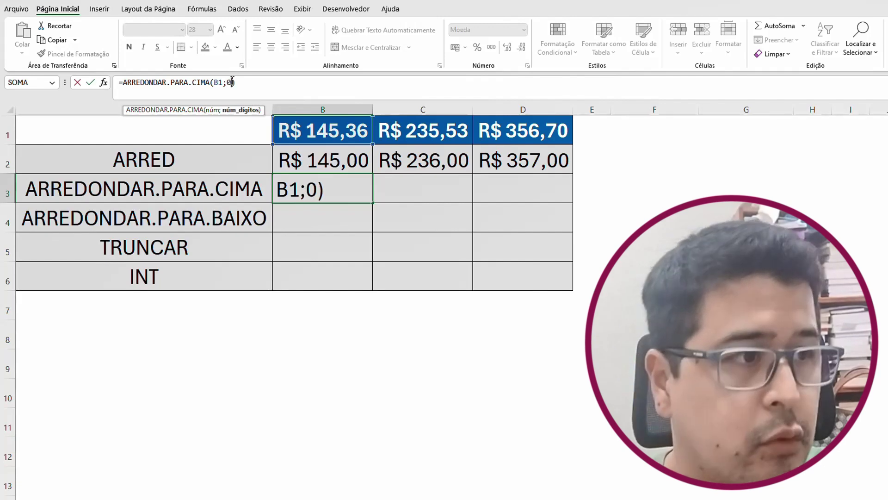
key("Return")
key("Up")
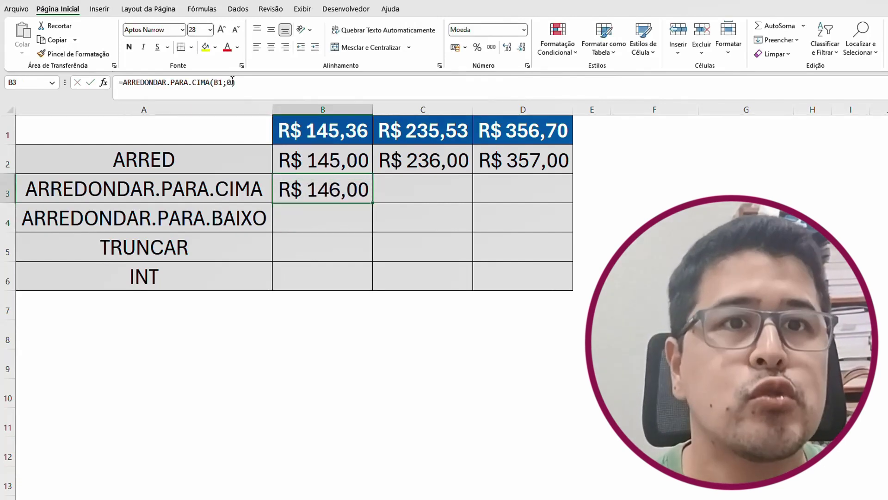
- Fill the ARREDONDAR.PARA.CIMA formula from B3 across to C3 and D3
left_click(340, 161)
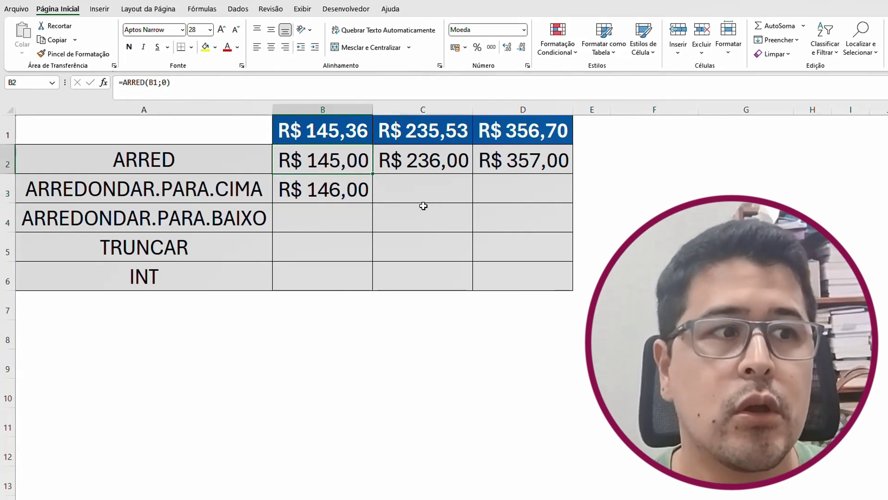
key("Down")
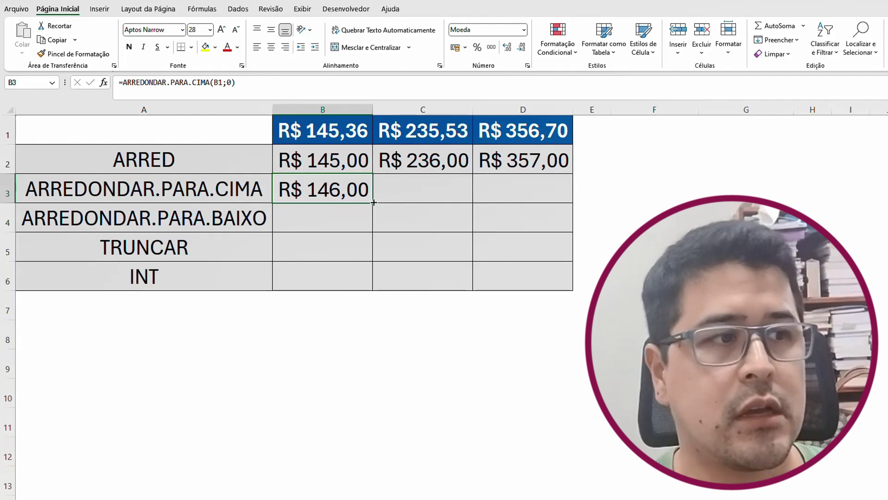
left_click_drag(374, 202, 448, 200)
left_click_drag(513, 198, 527, 200)
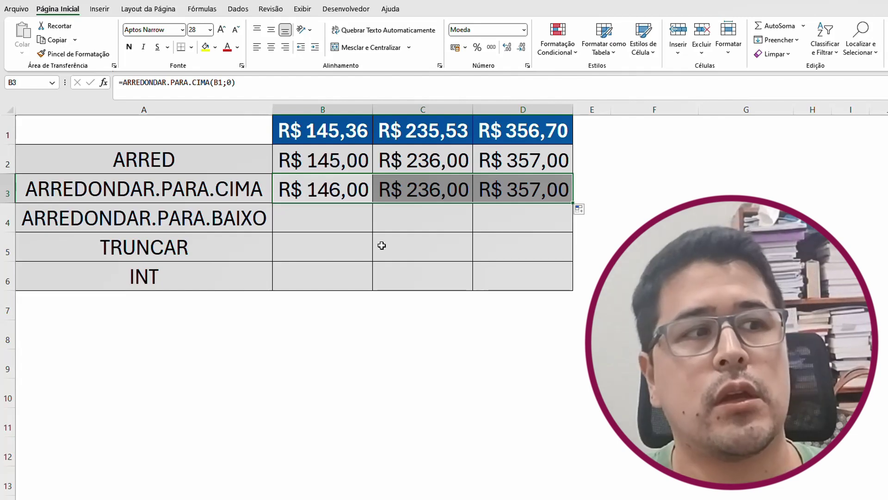
- Enter the formula =ARREDONDAR.PARA.BAIXO(B1;1) in cell B4 to round the first price down to one decimal place
left_click(318, 223)
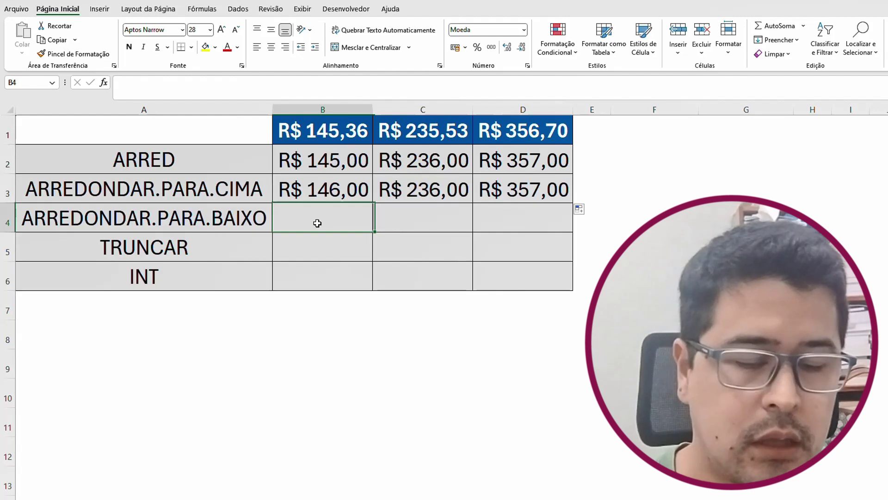
type("=arr")
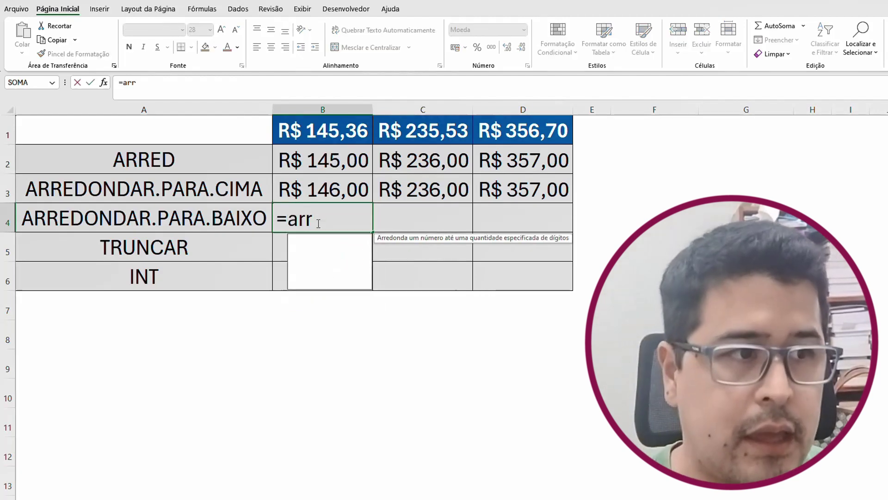
type("e")
key("Down")
key("Down")
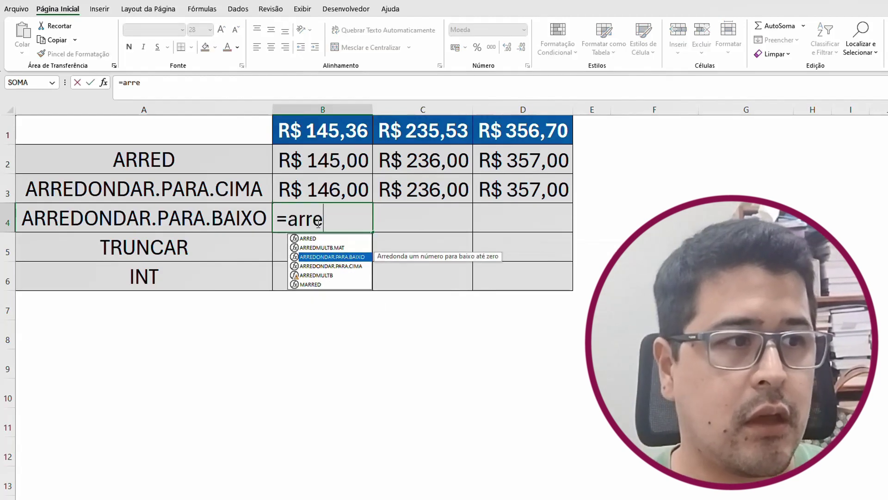
key("Tab")
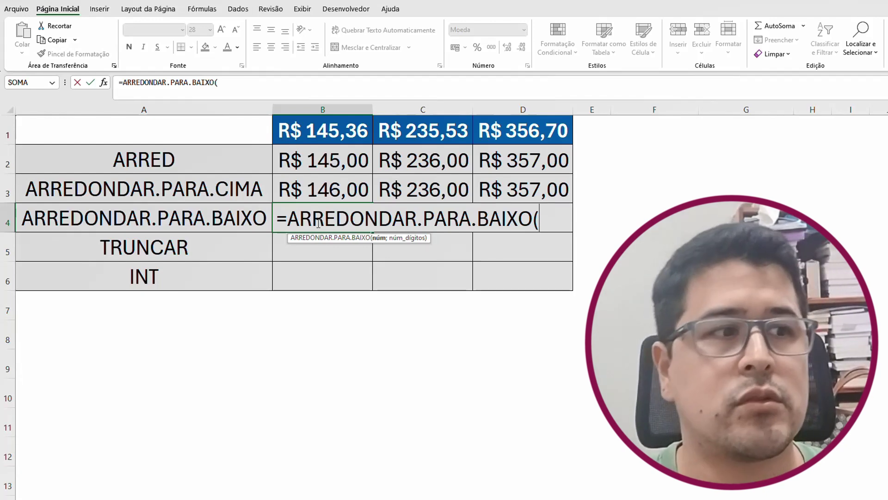
left_click(341, 135)
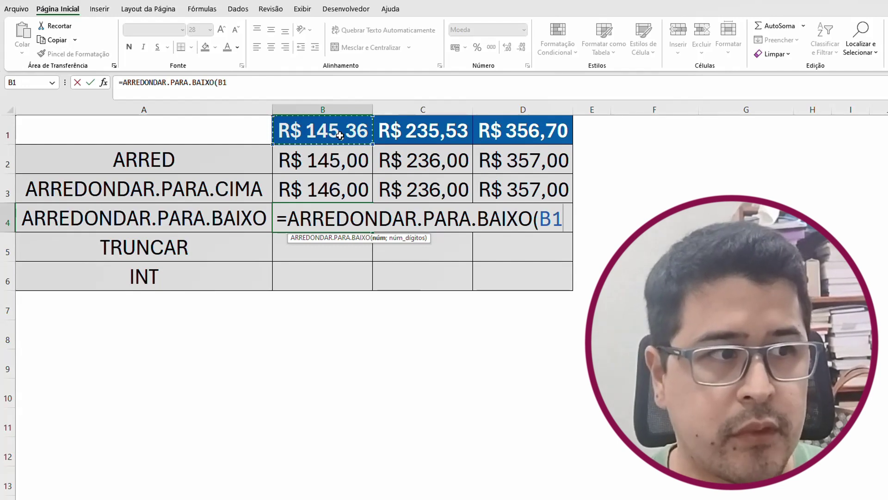
type(";1")
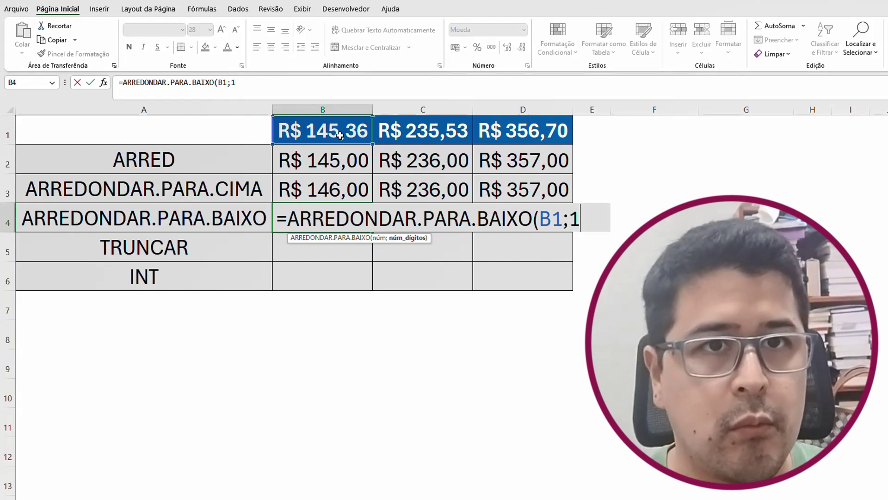
key("Return")
key("Up")
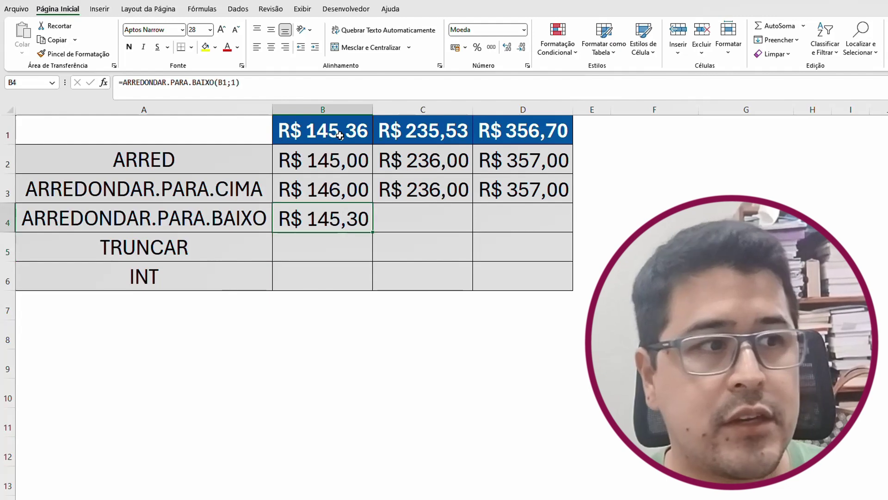
- Change the number of digits in the ARRED formula in cell B2 to 1
left_click(168, 83)
key("BackSpace")
type("1")
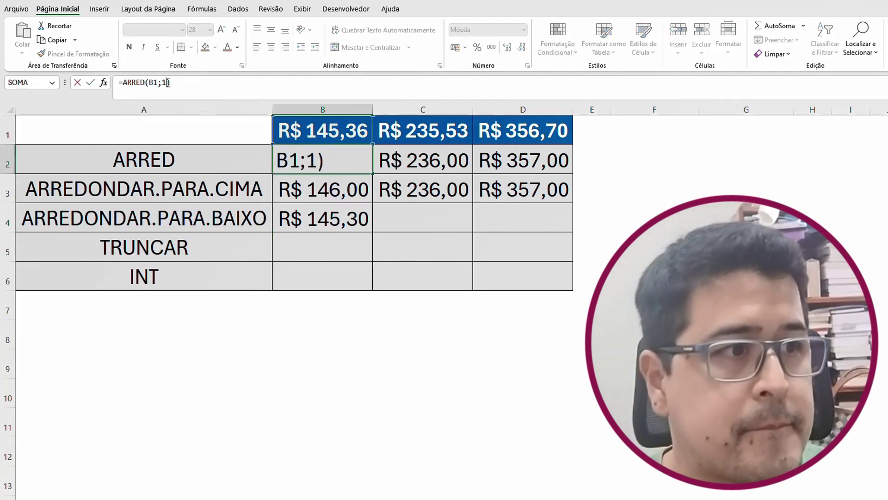
key("Return")
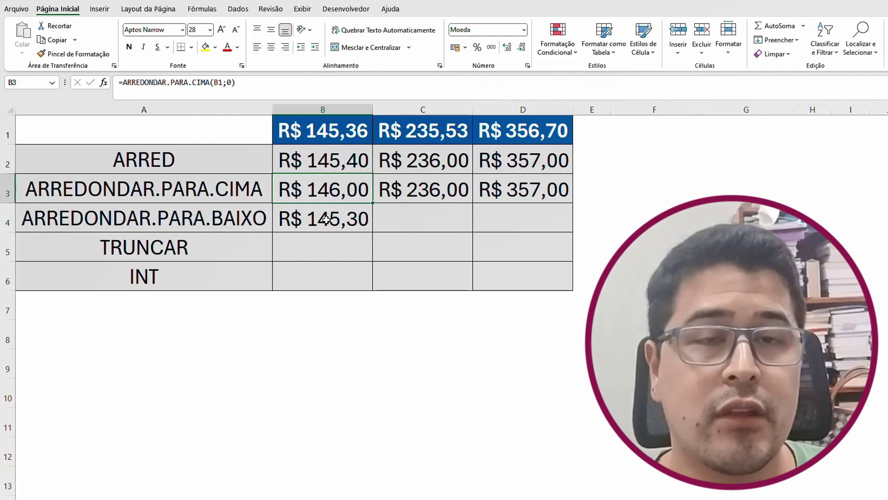
- Set the number of digits in the ARRED formula in cell B2 back to 0
left_click(344, 156)
left_click(168, 81)
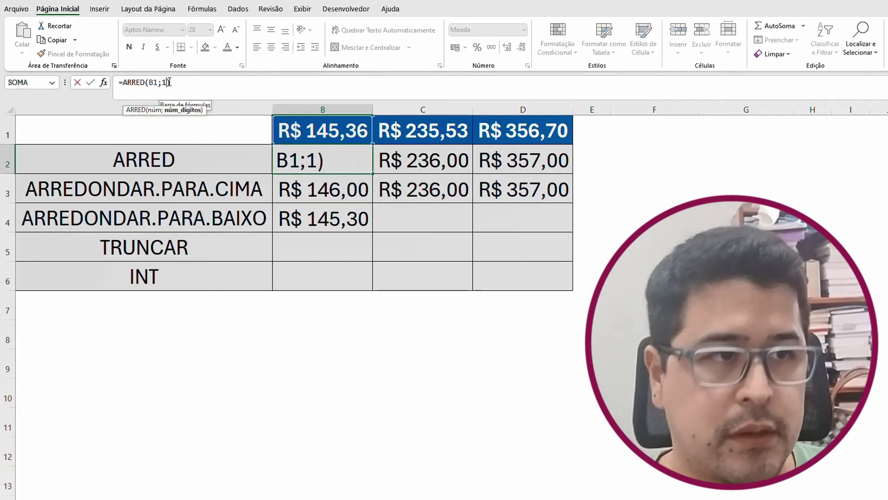
key("BackSpace")
type("0")
key("Return")
key("Return")
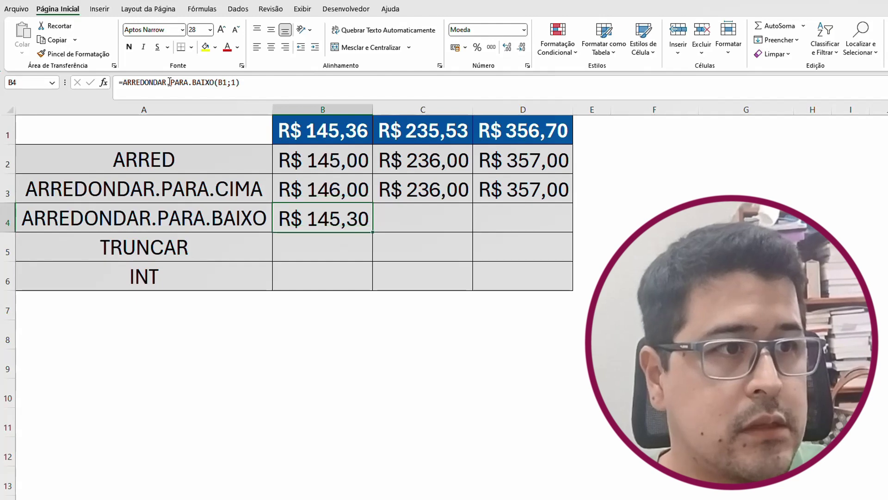
- Change the number of digits in the ARREDONDAR.PARA.BAIXO formula in cell B4 to 0
left_click(232, 82)
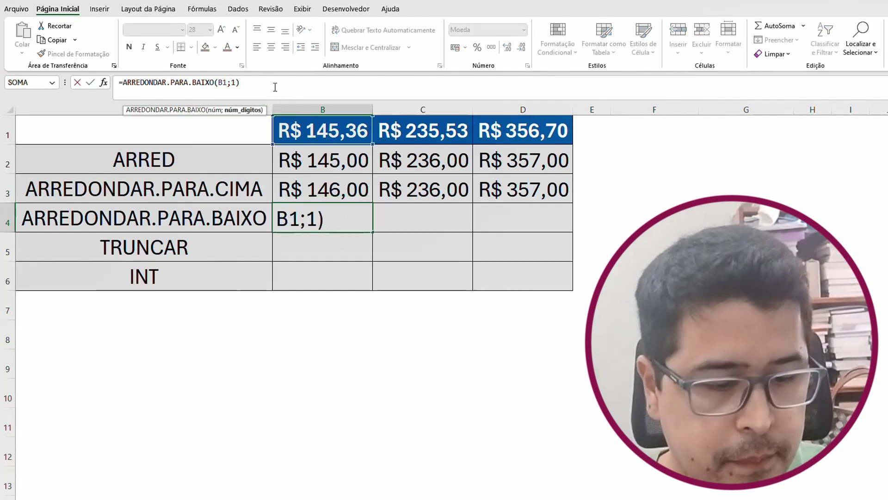
key("Delete")
type("0")
key("Return")
key("Up")
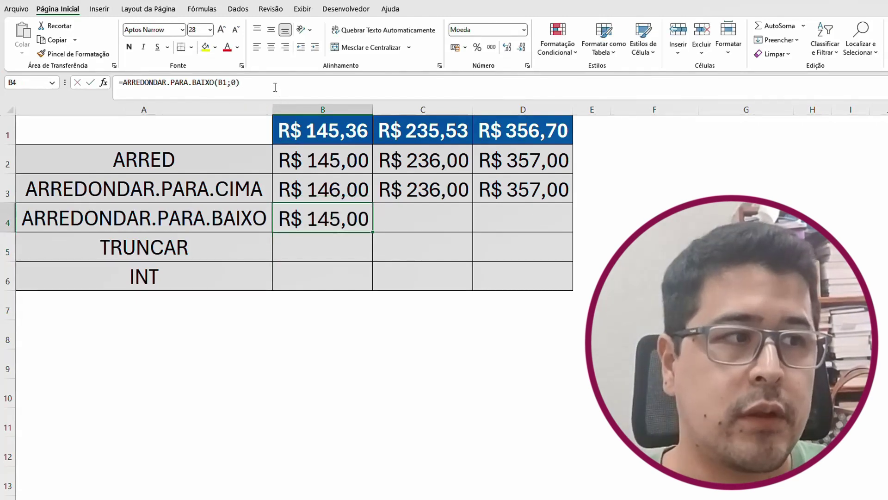
- Fill the ARREDONDAR.PARA.BAIXO formula from B4 across to C4 and D4 and check the copied formulas
key("ctrl+c")
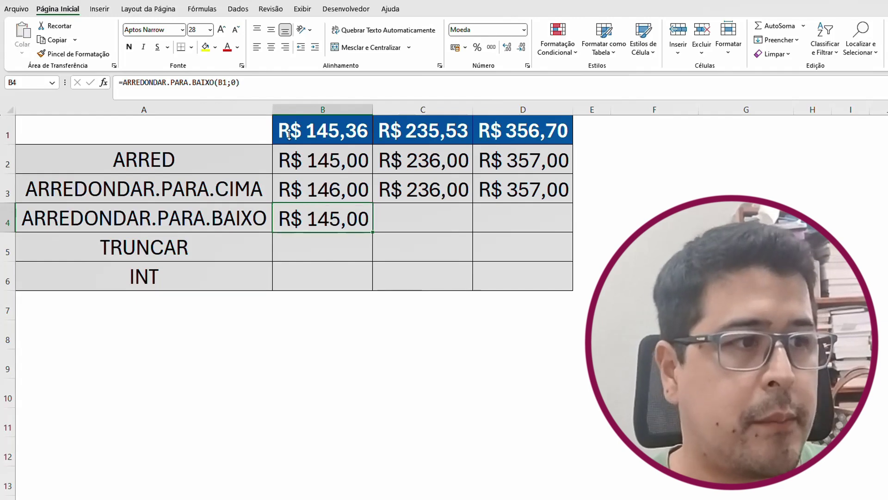
left_click_drag(373, 231, 529, 234)
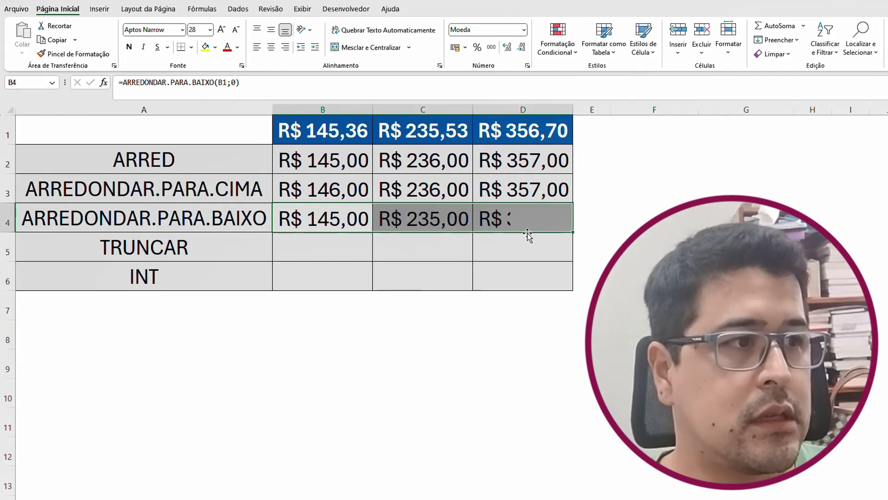
left_click(437, 222)
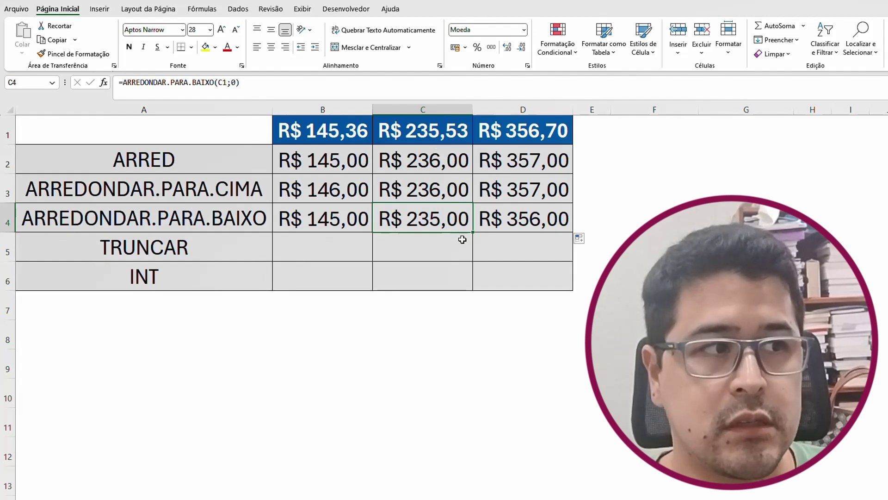
left_click(511, 223)
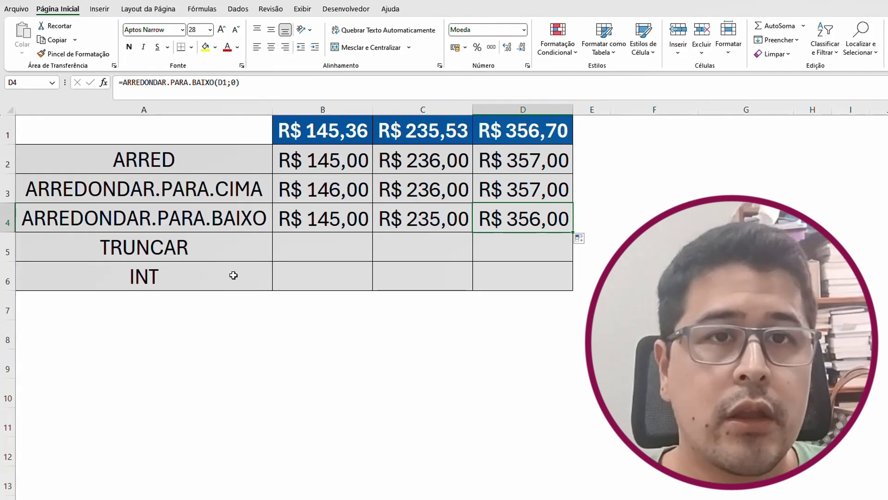
- Enter the formula =TRUNCAR(B1;0) in cell B5 to cut all decimals from the first price
left_click(255, 249)
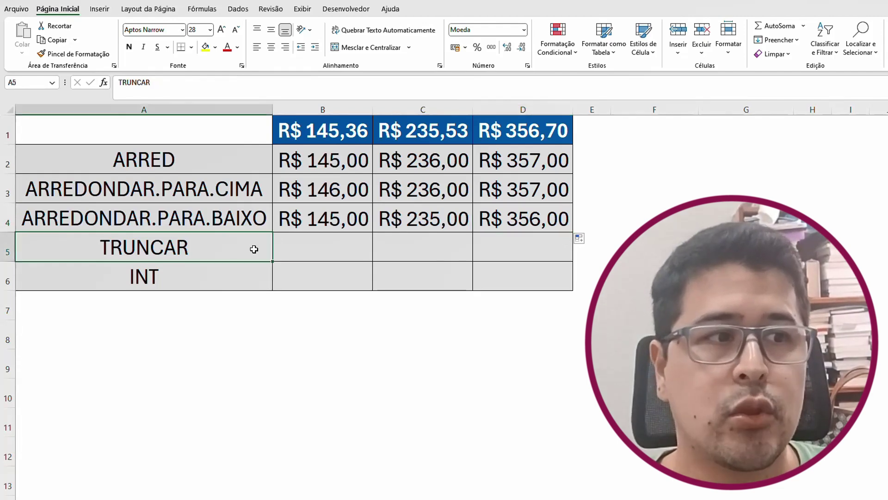
left_click(320, 255)
type("=trunc")
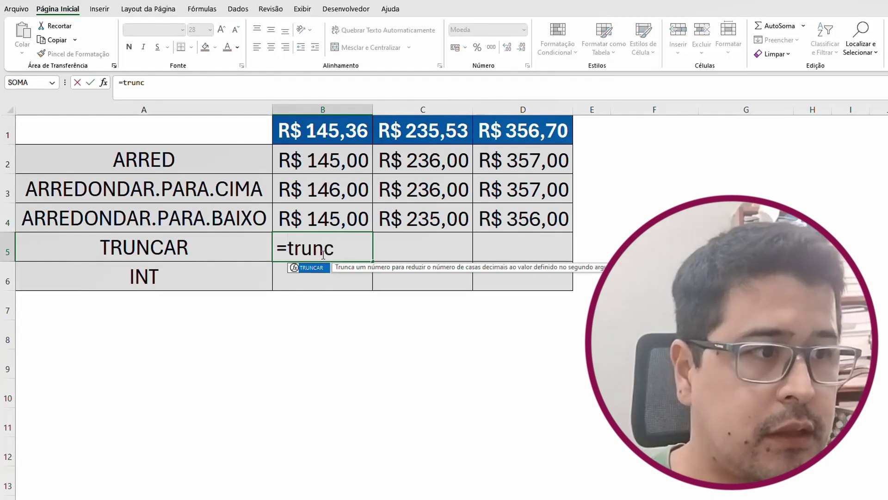
key("Tab")
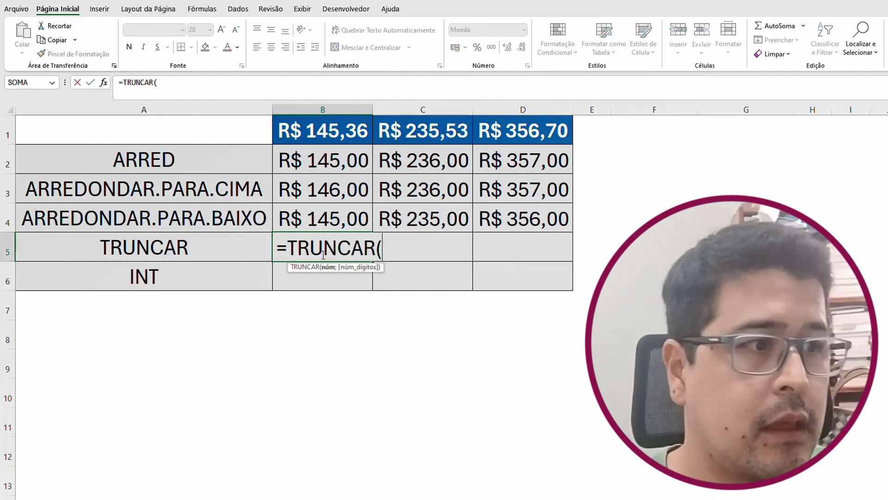
left_click(338, 128)
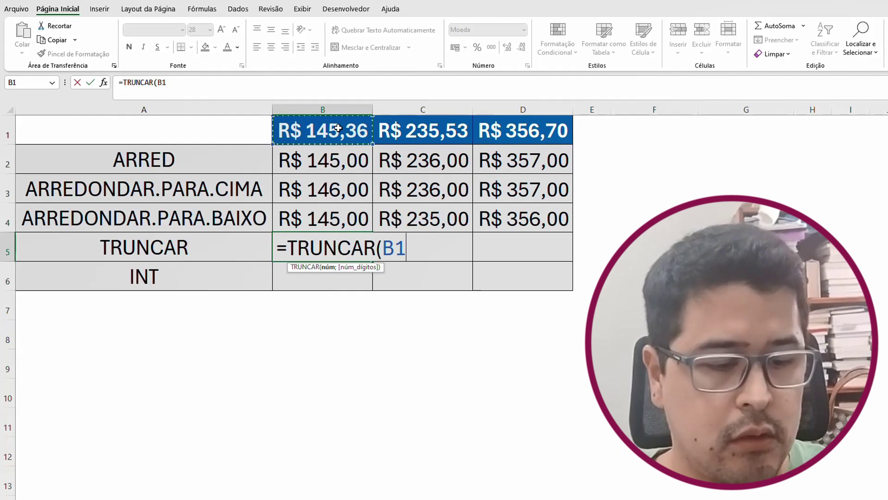
type(";0")
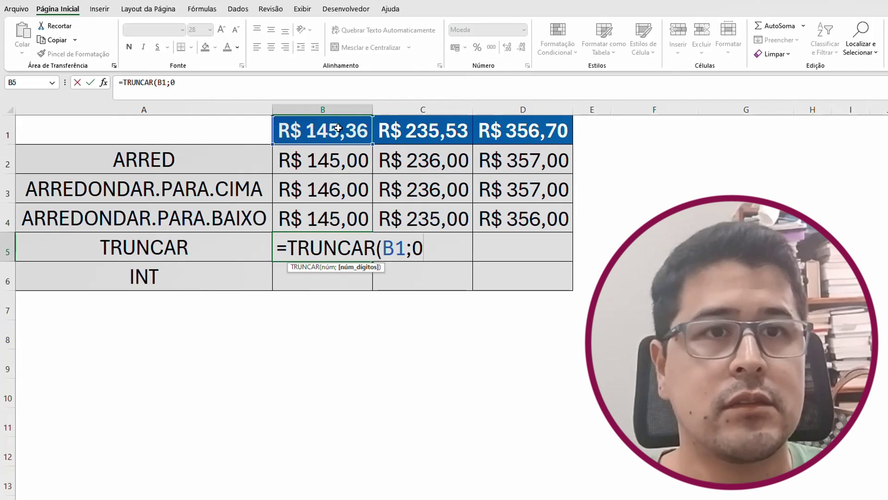
key("ctrl+Return")
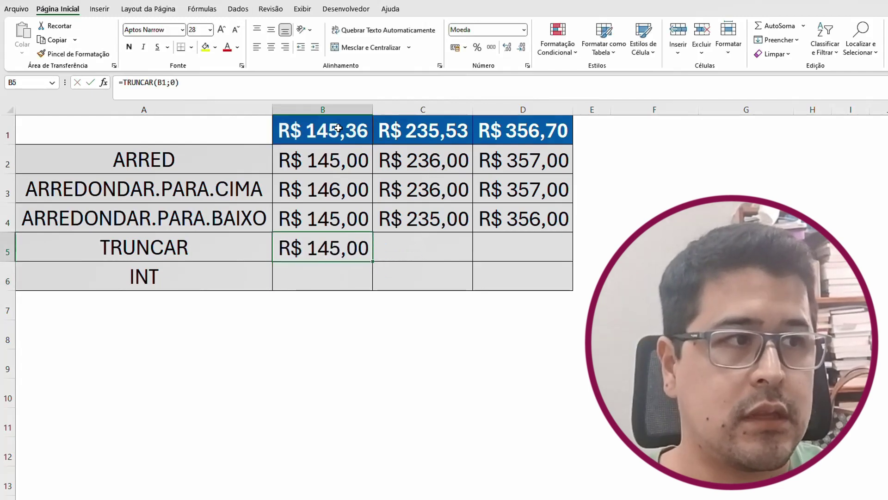
- Copy the TRUNCAR formula from B5 into C5 and D5
key("ctrl+c")
key("Right")
key("ctrl+v")
key("Right")
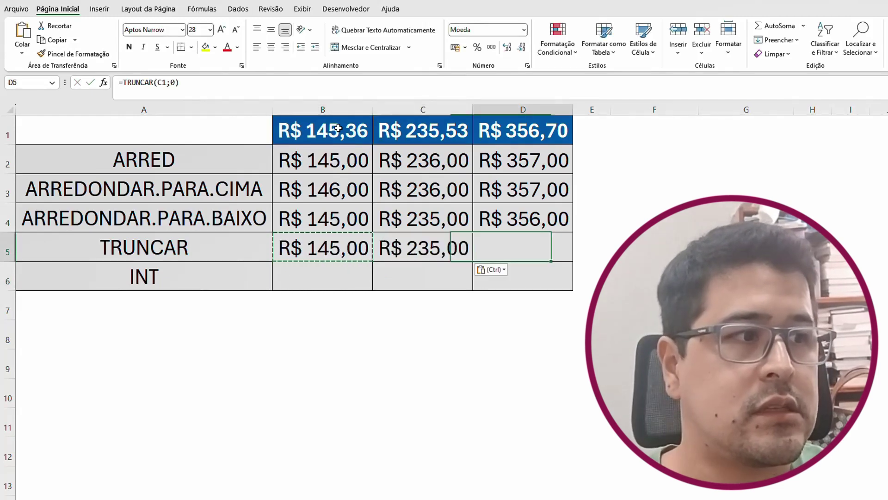
key("ctrl+v")
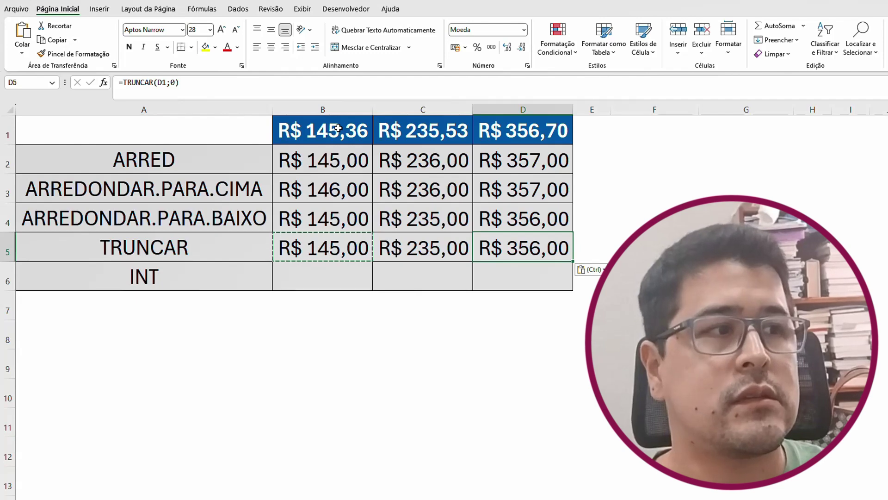
- Try 1 as the number of digits in the TRUNCAR formula in cell C5 and undo the change
key("Left")
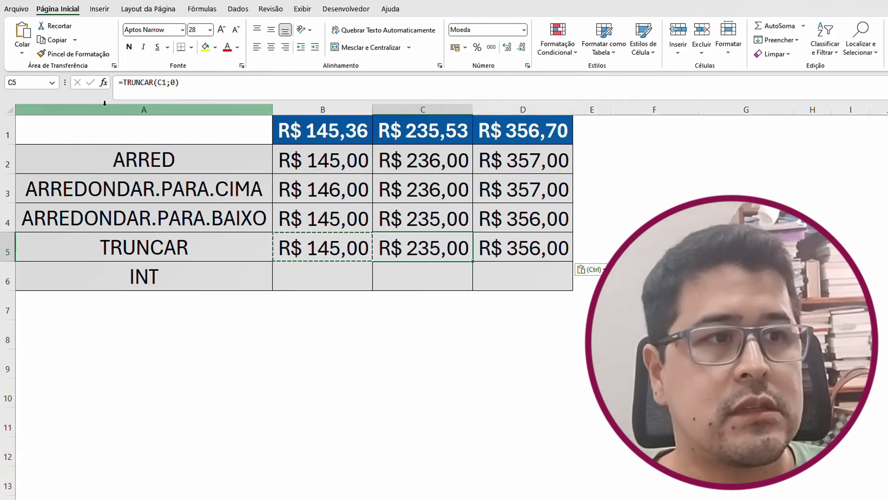
left_click(176, 85)
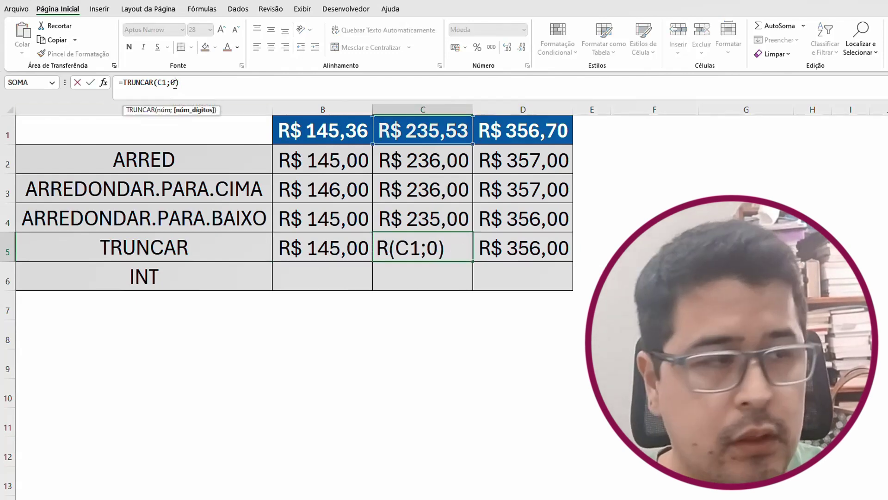
key("BackSpace")
type("1")
key("Return")
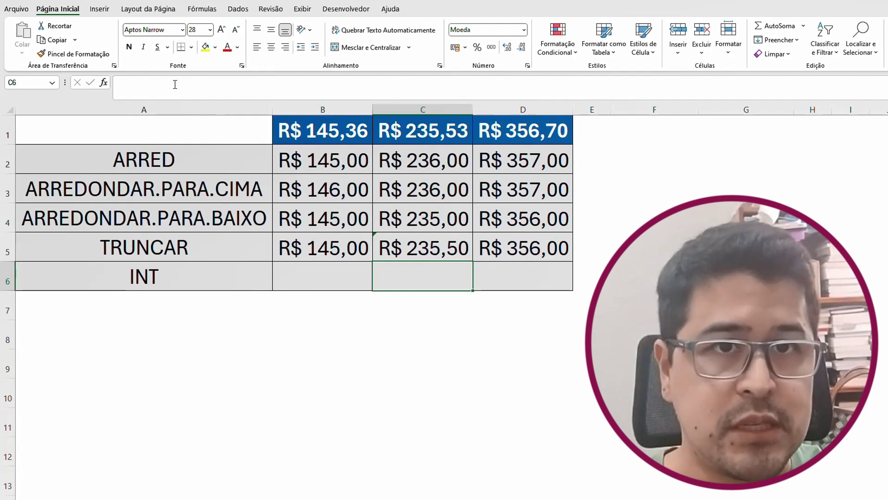
key("ctrl+z")
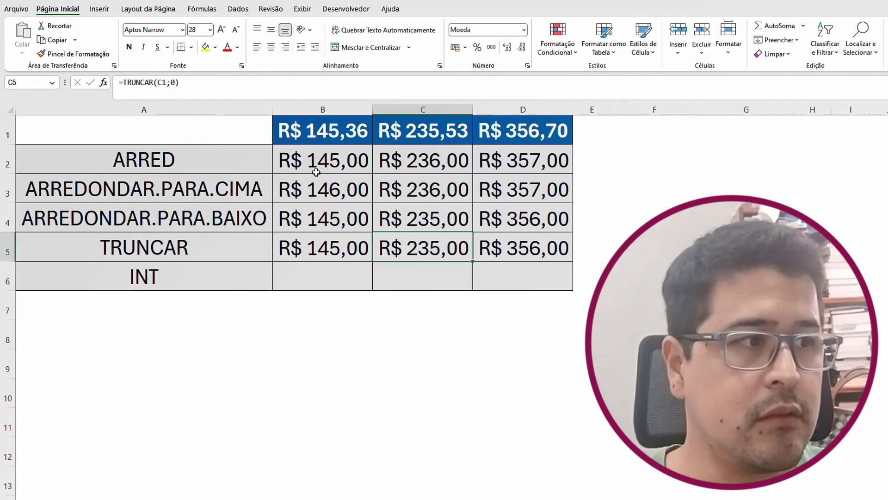
- Enter the formula =INT(B1) in cell B6 and fill it across to C6 and D6
left_click(315, 280)
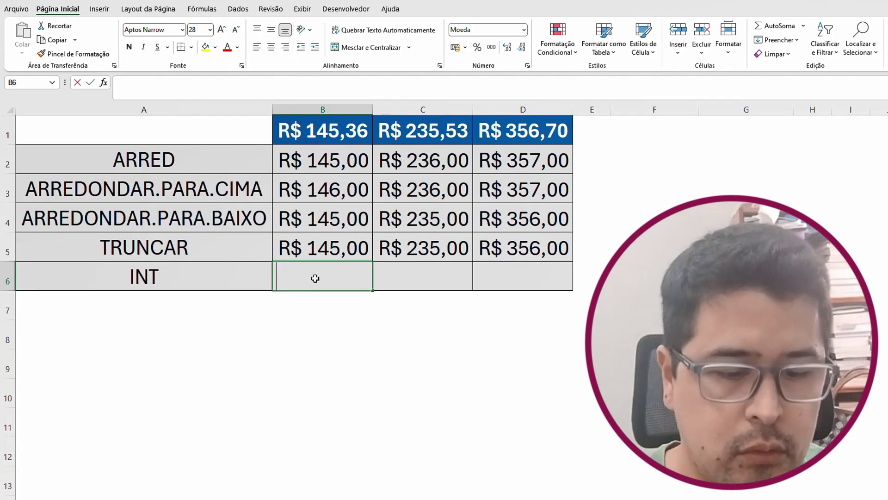
type("=INT(")
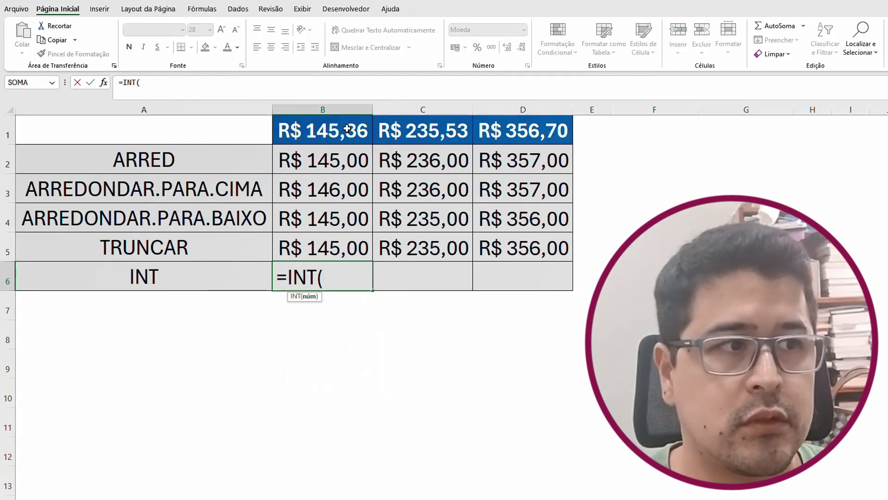
left_click(347, 129)
type(")")
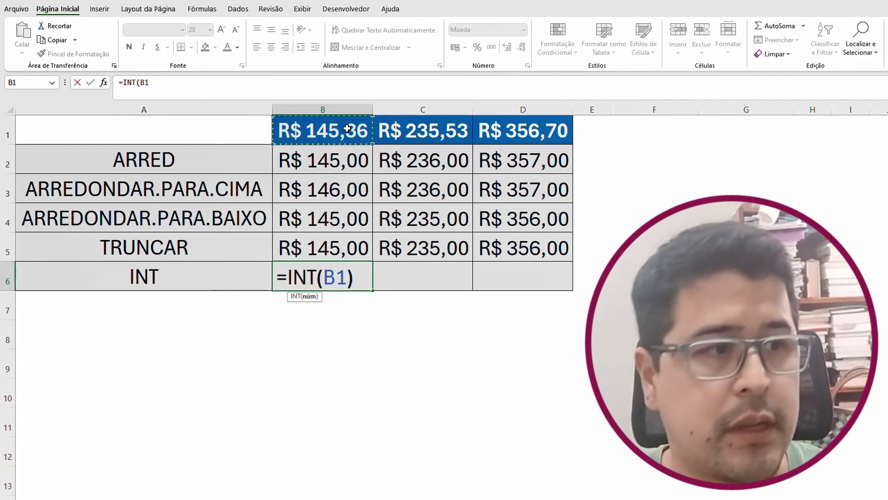
key("Return")
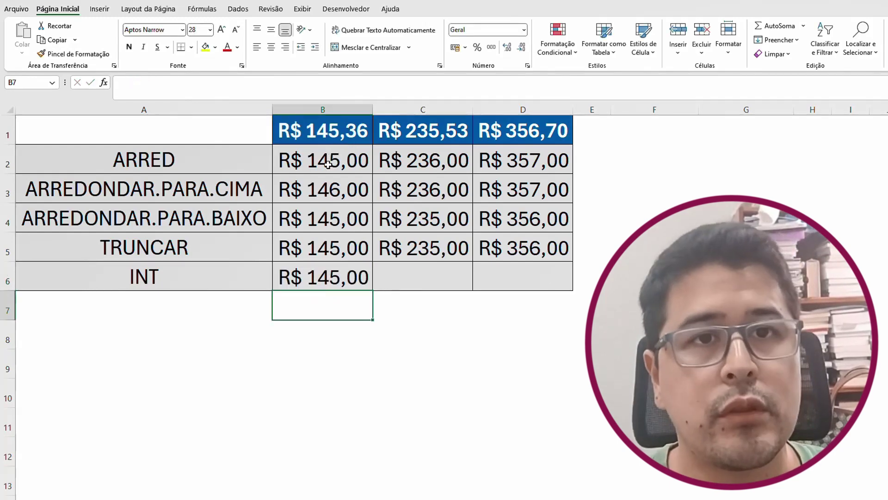
left_click(346, 284)
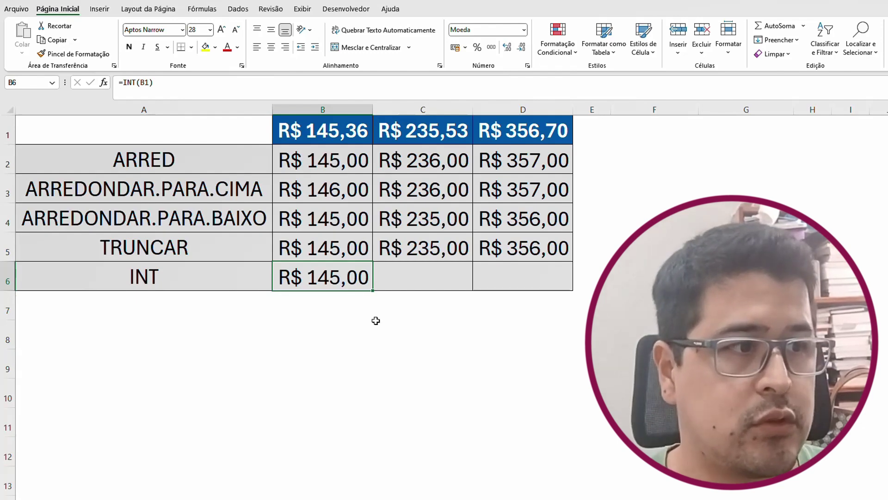
left_click_drag(372, 290, 540, 290)
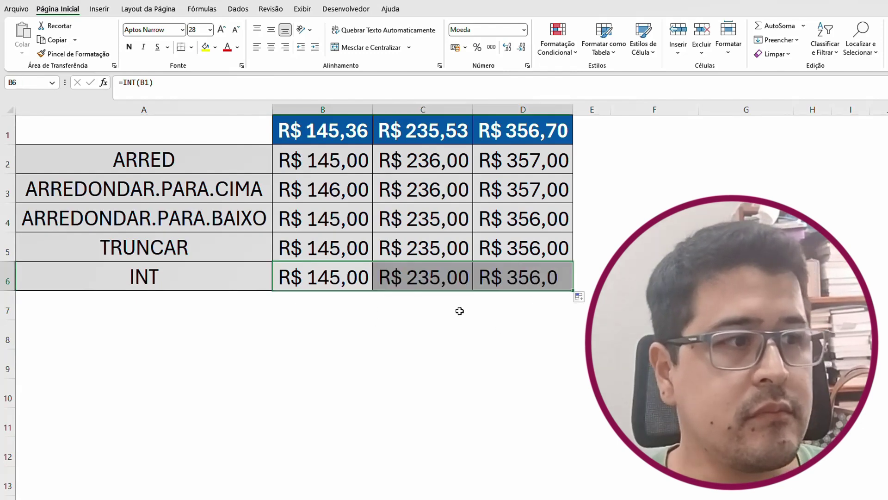
- Format the prices in B1:D1 as currency with 0 decimal places
key("Right")
key("Right")
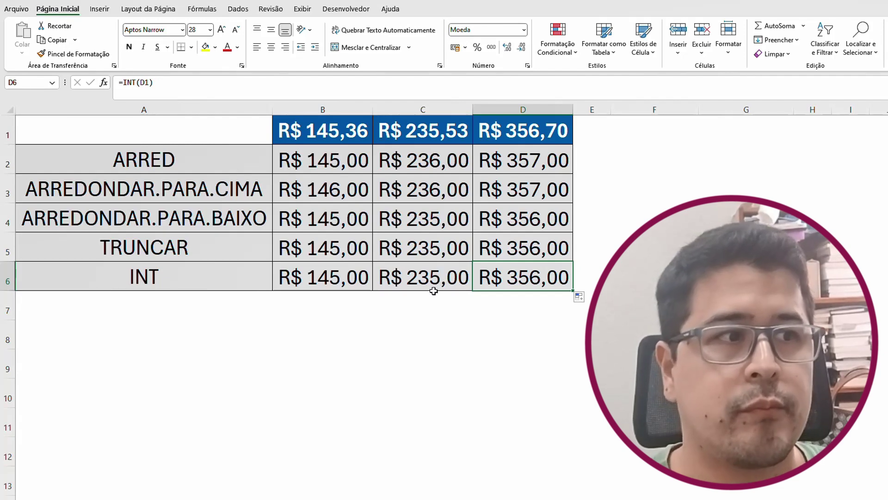
left_click_drag(348, 131, 480, 129)
right_click(400, 130)
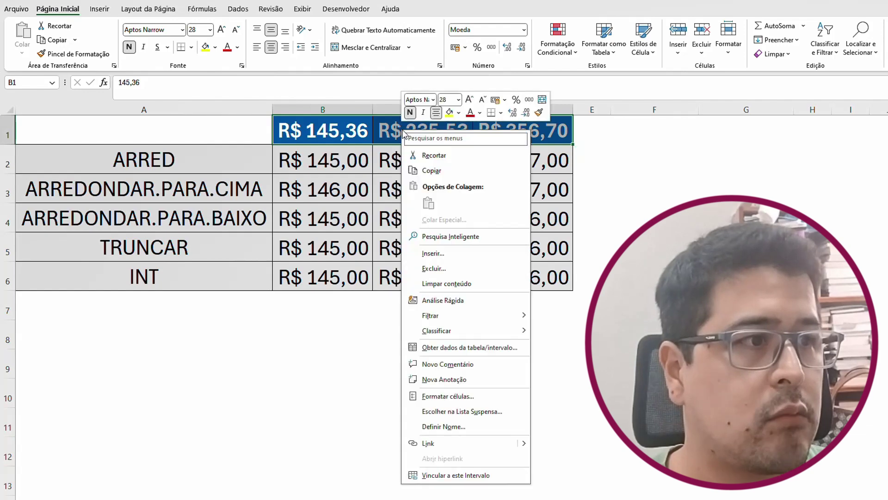
left_click(451, 396)
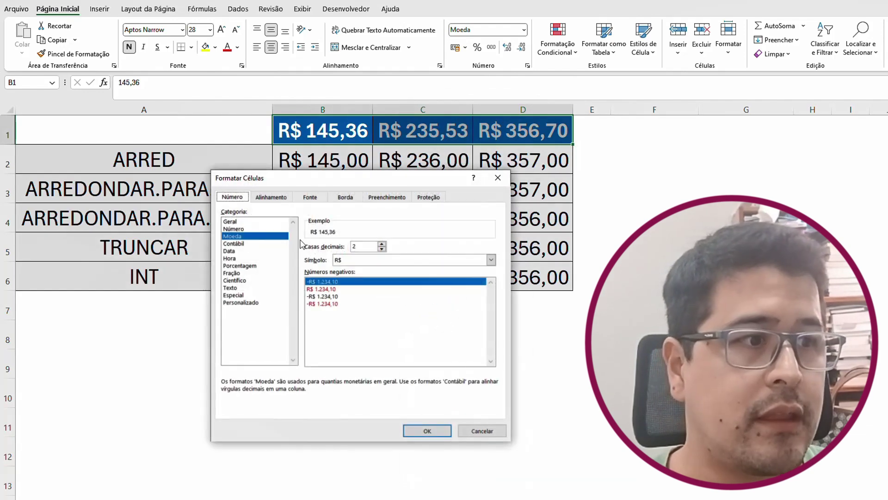
left_click(382, 250)
left_click(382, 249)
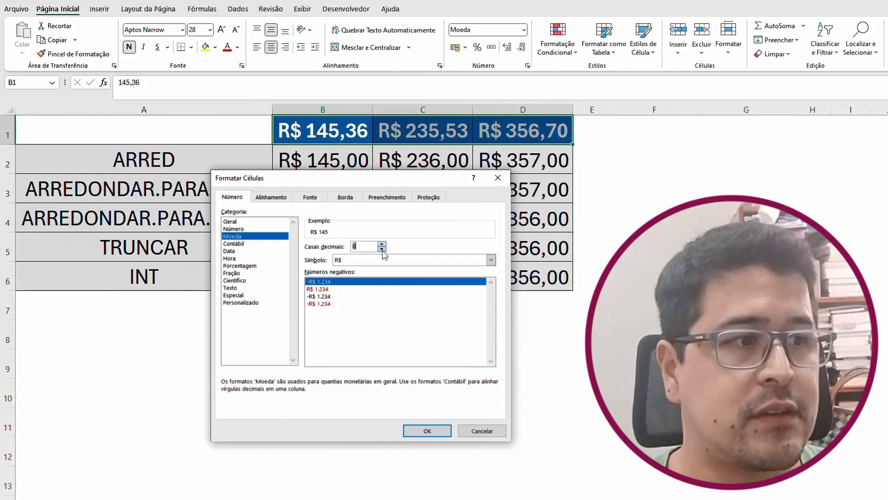
left_click(436, 432)
left_click(430, 395)
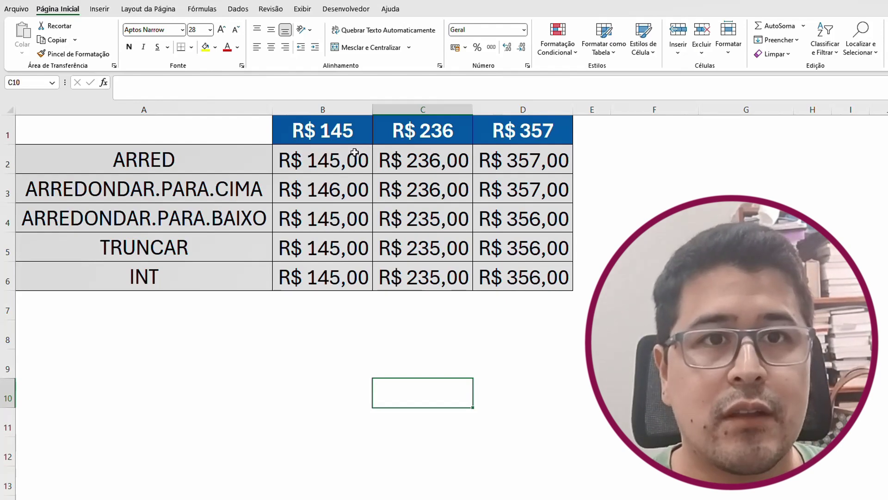
- Enter the formula =B1-50 in cell F1 to subtract 50 from the first price
left_click(353, 129)
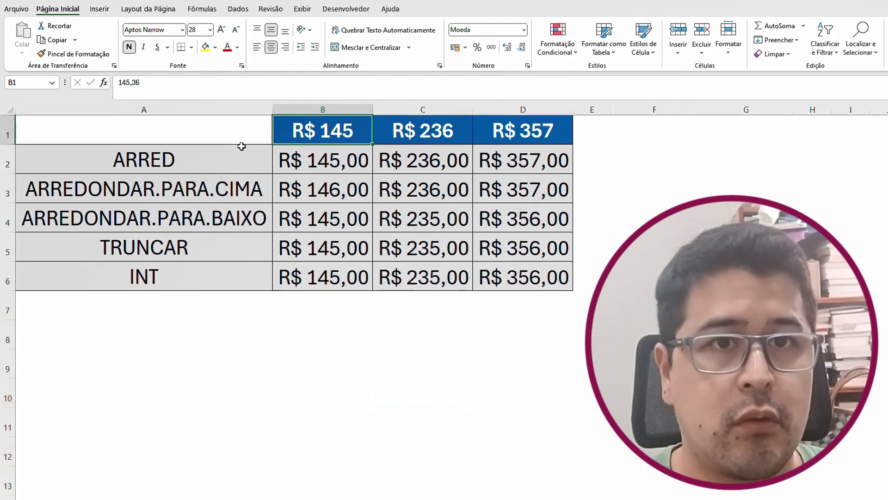
left_click(602, 133)
left_click(633, 133)
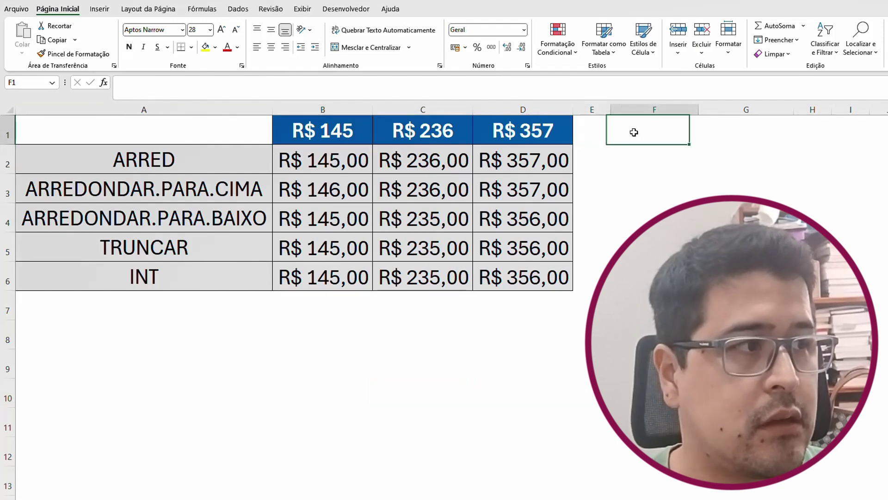
type("=")
key("Left")
key("Left")
key("Left")
key("Left")
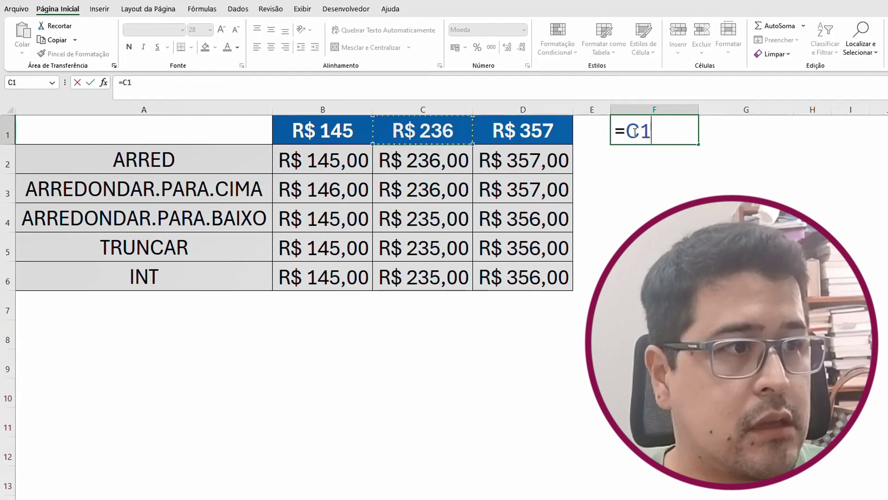
type("-50")
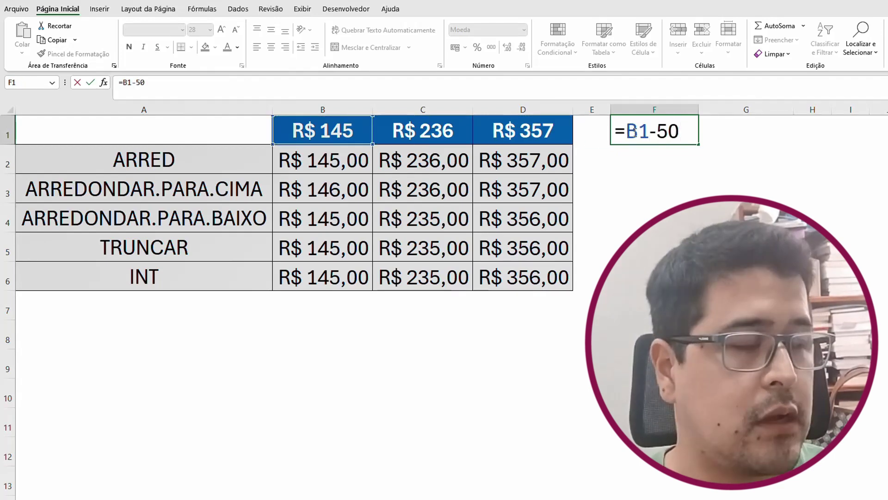
key("Return")
- Fill the subtraction formula from F1 down through F6 alongside the table rows
left_click(634, 133)
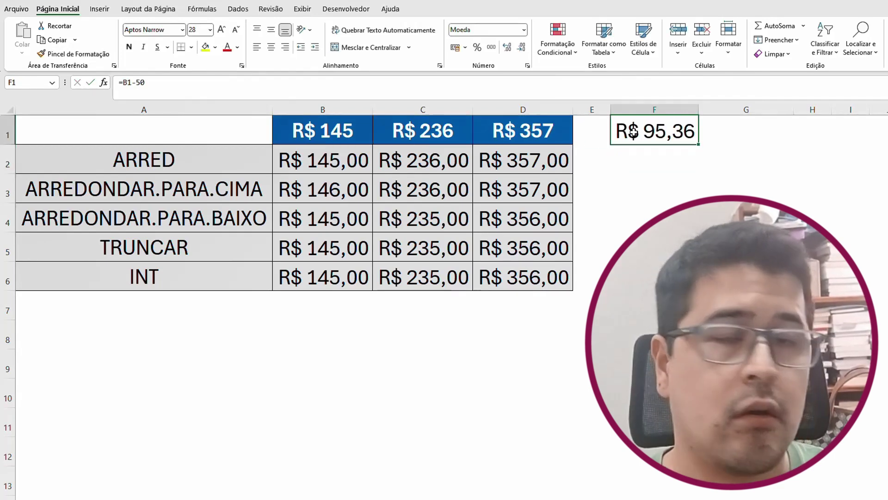
key("ctrl+c")
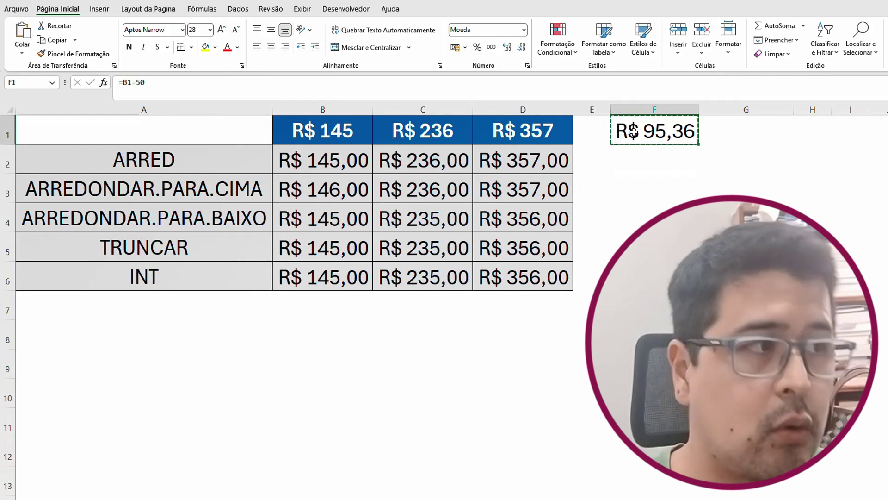
key("Down")
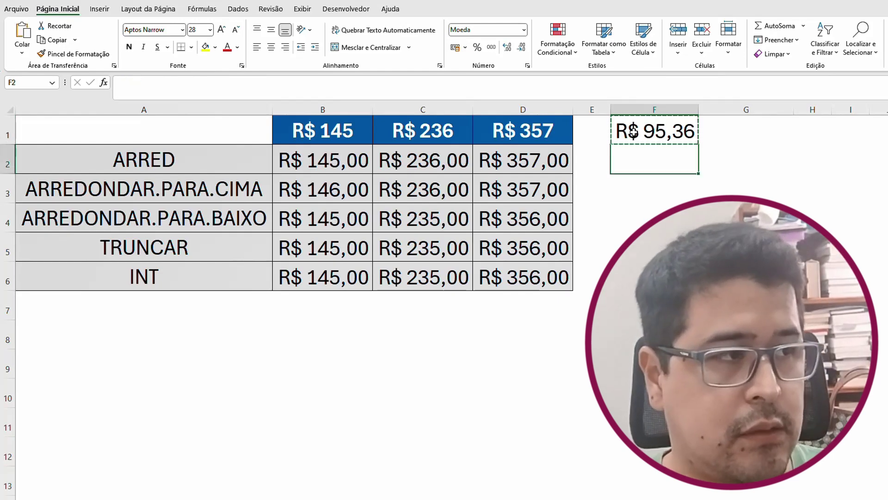
left_click(646, 132)
left_click_drag(699, 144, 694, 278)
left_click(741, 246)
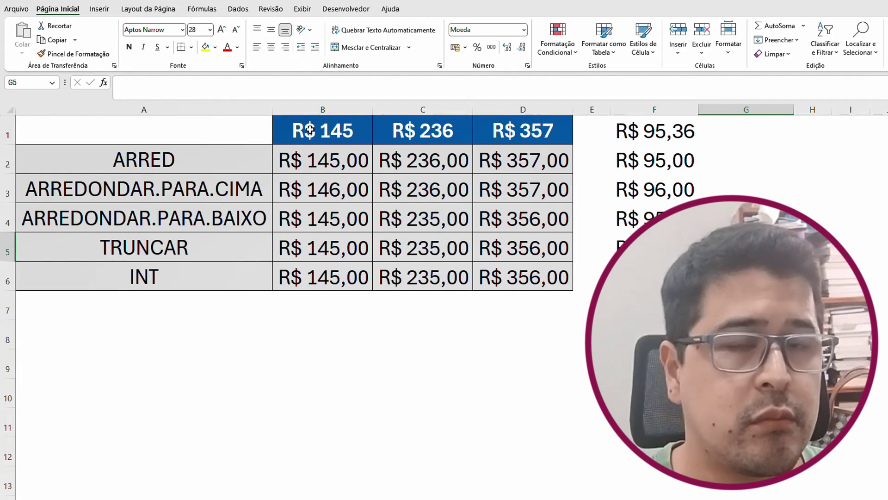
- Select the three prices in B1:D1
left_click_drag(310, 131, 523, 132)
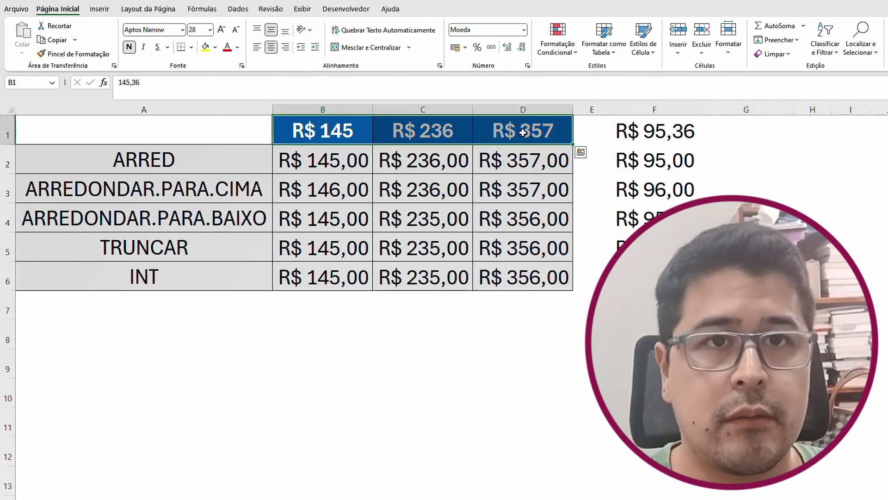